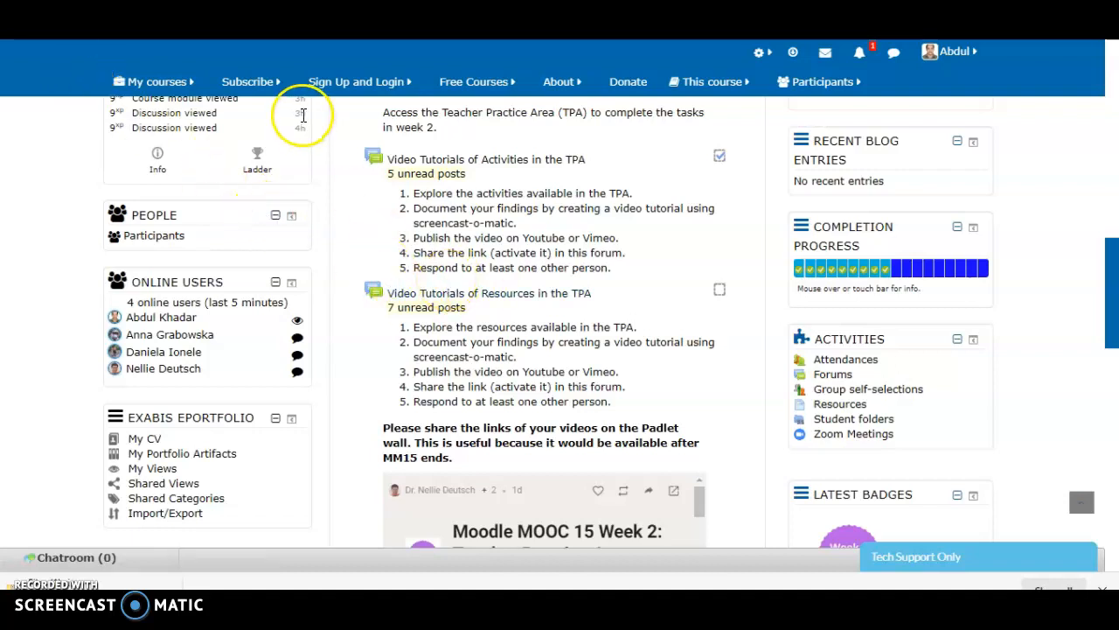
Switch to the already open MM15: Teacher Practice Area page and look over its Practice Area section
click(155, 81)
click(155, 81)
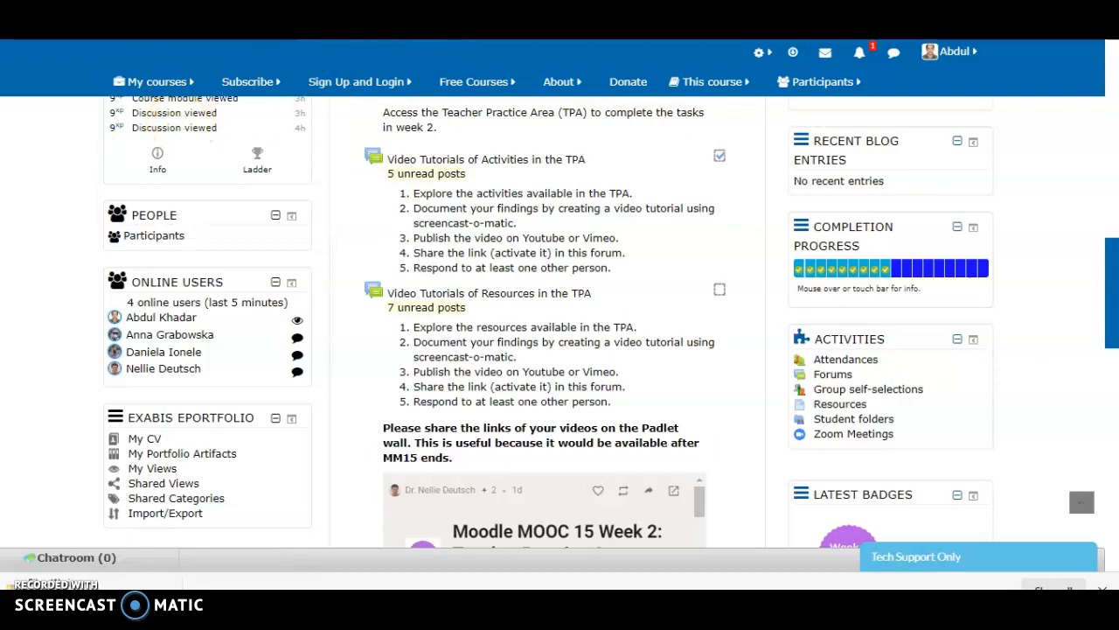
key(ctrl+Tab)
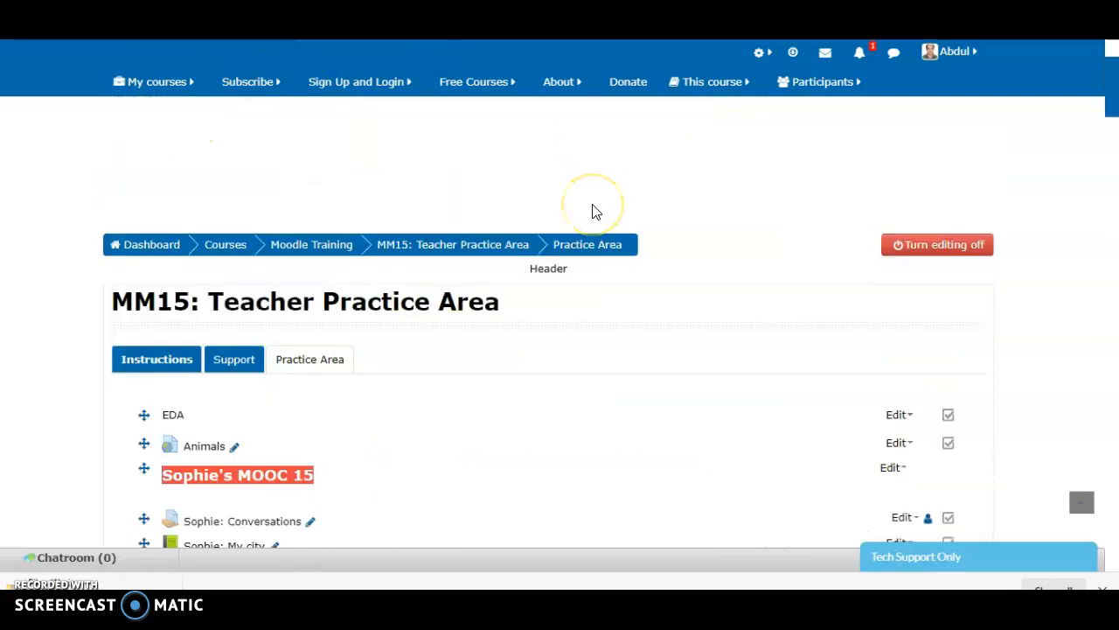
scroll(596, 211, down, 1)
scroll(592, 212, down, 1)
scroll(592, 212, up, 3)
scroll(592, 212, down, 8)
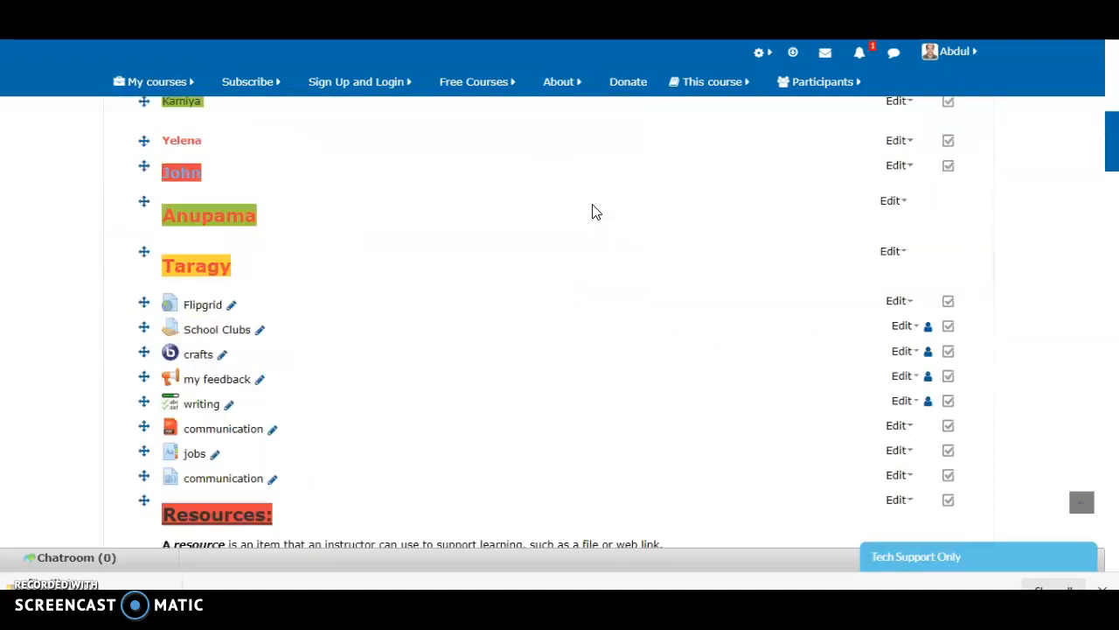
scroll(592, 212, up, 10)
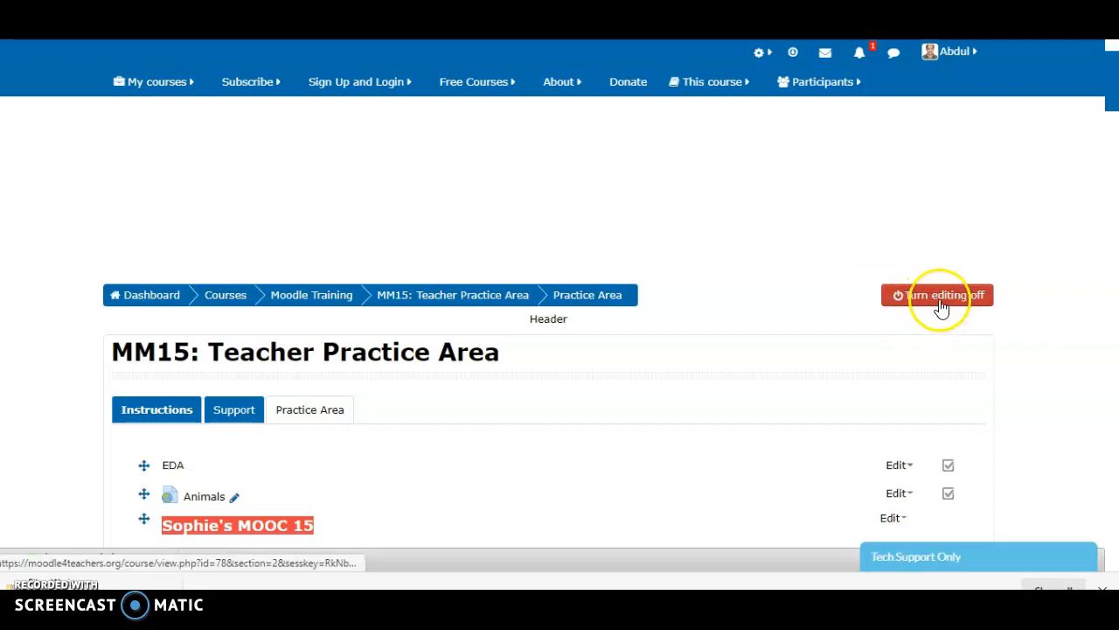
Turn editing mode off and back on for the MM15: Teacher Practice Area course
click(936, 301)
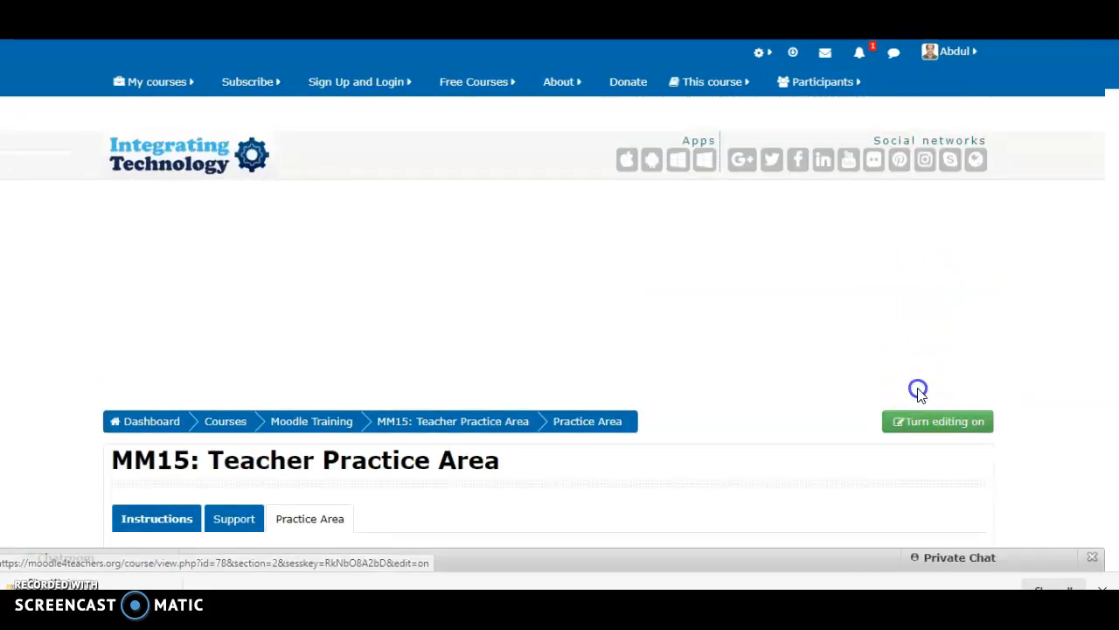
click(918, 424)
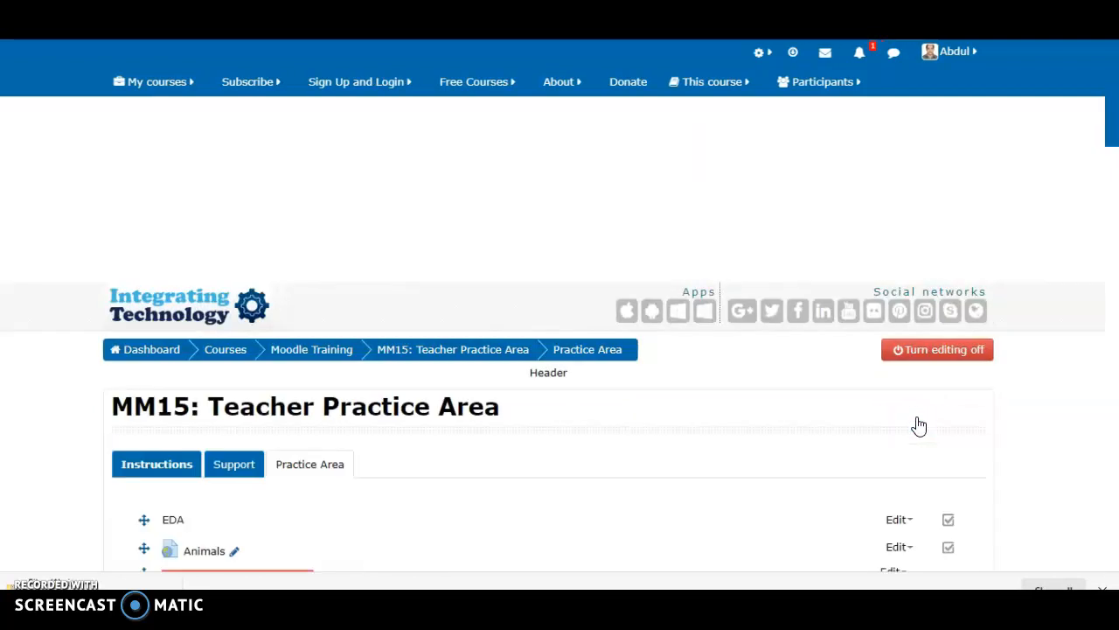
scroll(918, 424, down, 4)
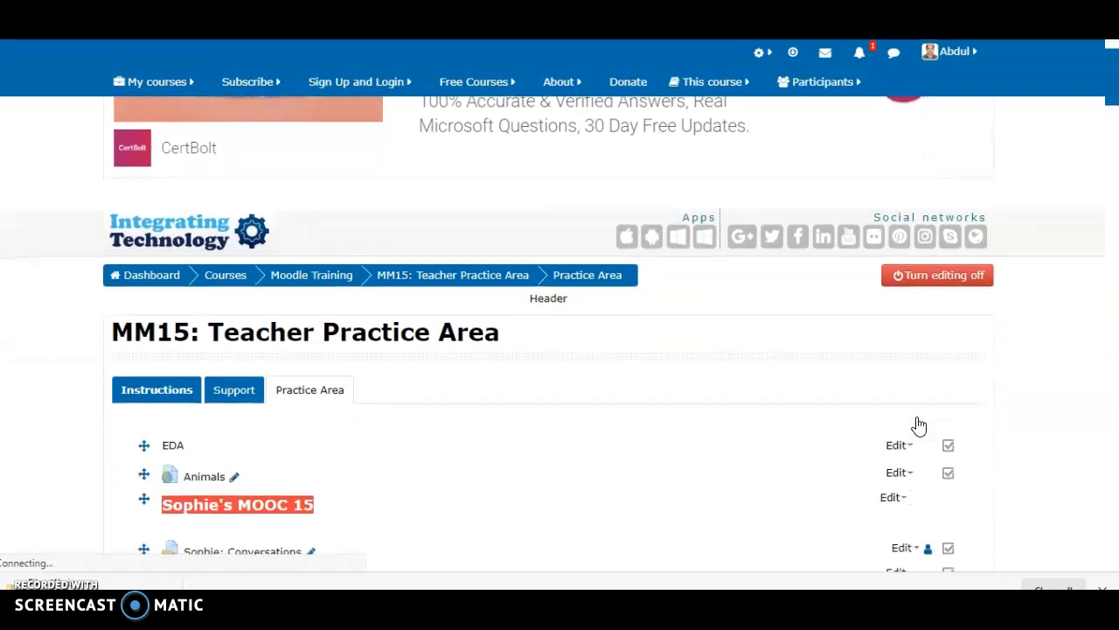
click(902, 420)
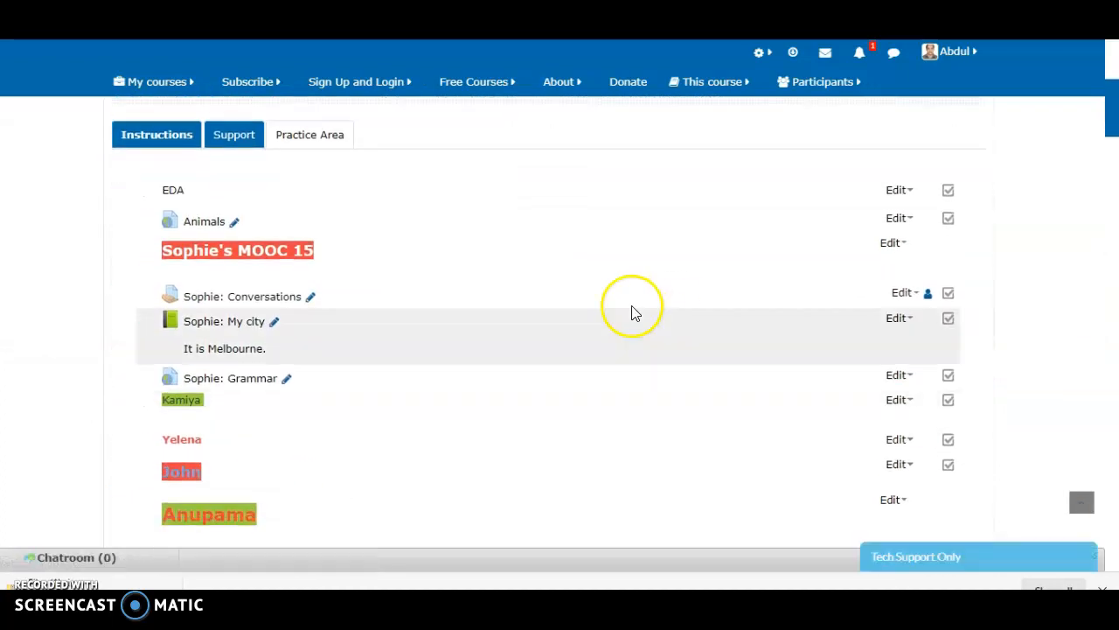
Open the chooser for adding an activity or resource at the end of the Practice Area section
scroll(577, 350, down, 2)
scroll(577, 347, down, 4)
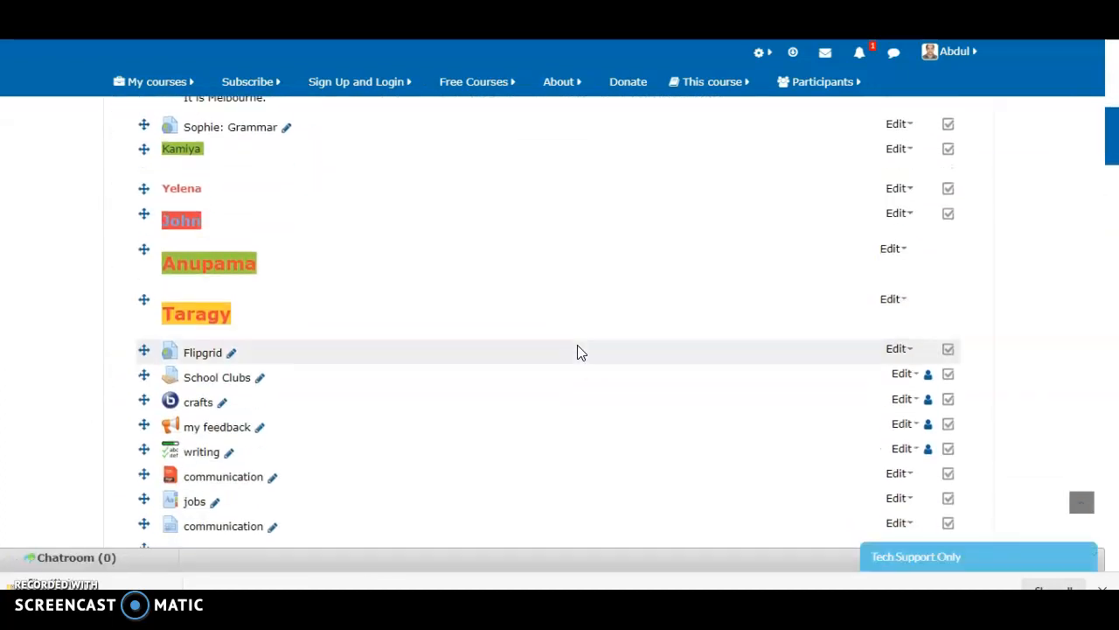
scroll(577, 345, down, 4)
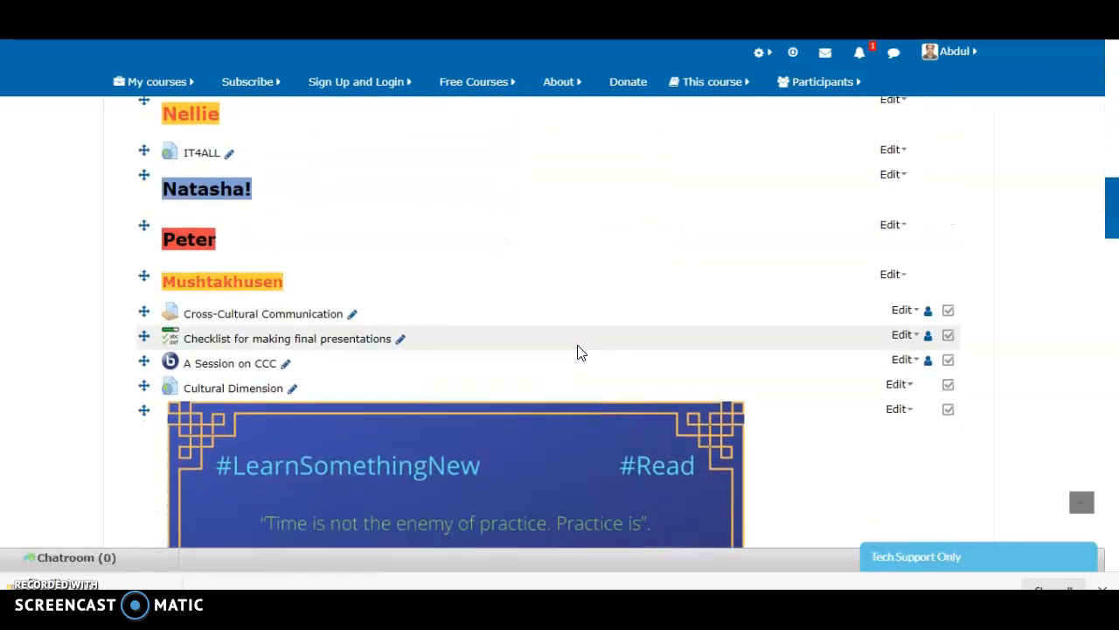
scroll(578, 353, down, 8)
scroll(577, 352, down, 6)
scroll(577, 353, down, 4)
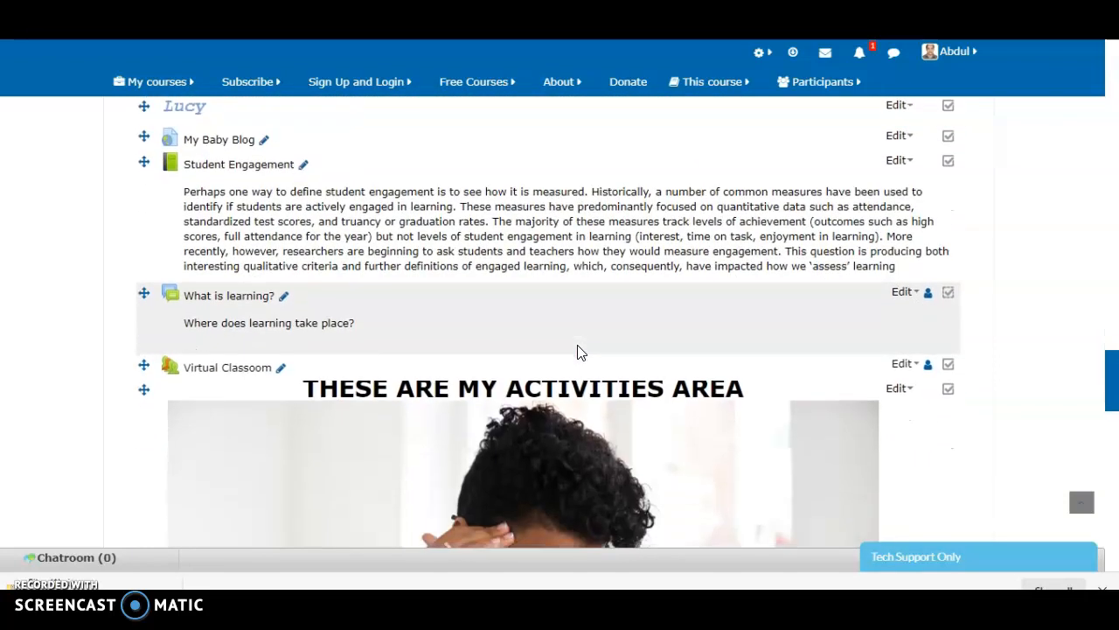
scroll(577, 352, down, 10)
scroll(577, 352, up, 2)
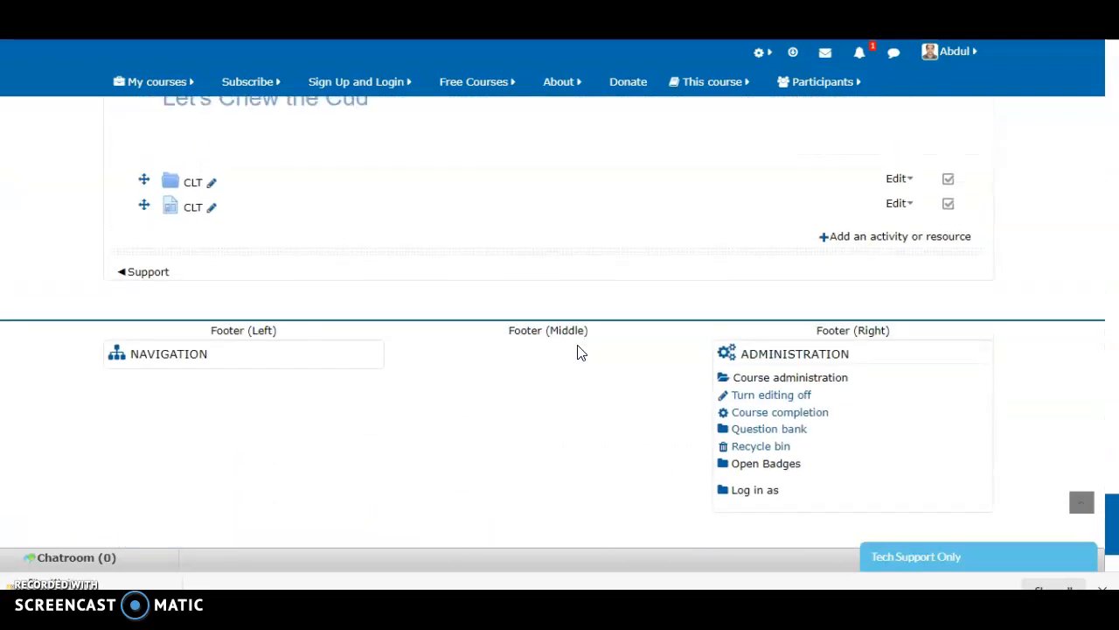
scroll(577, 352, up, 1)
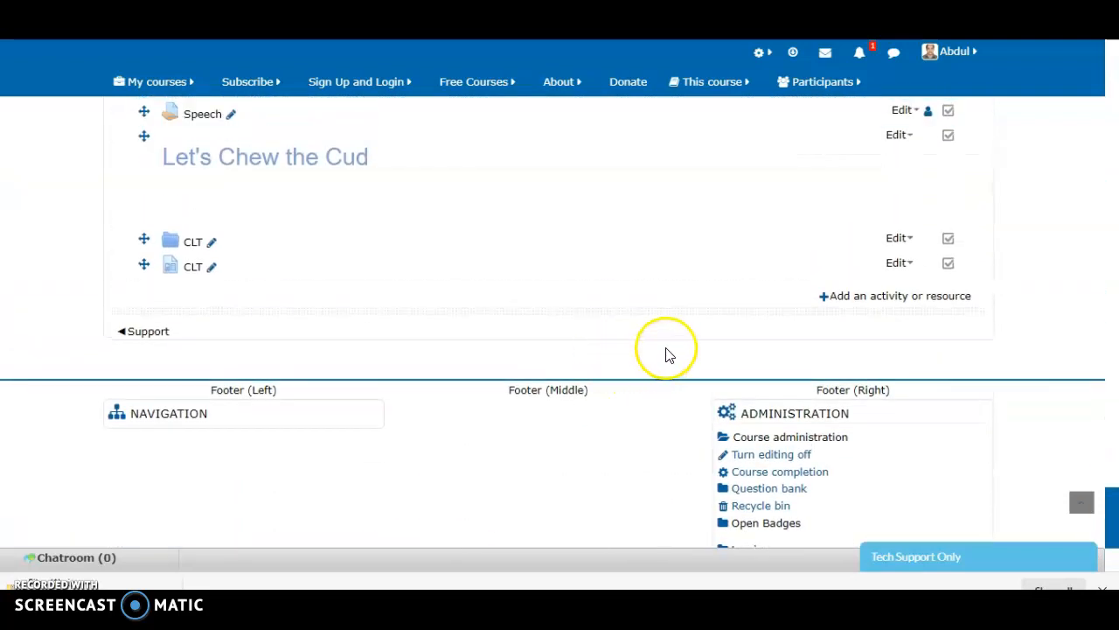
click(846, 297)
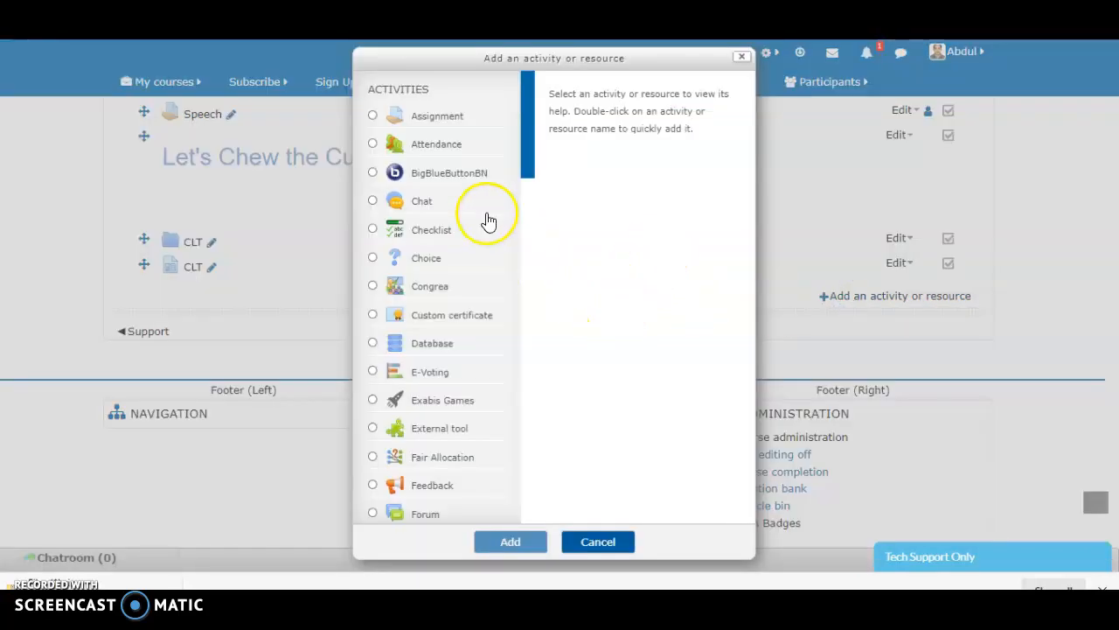
Examine the full list of available activities and resources in the chooser
scroll(488, 220, down, 1)
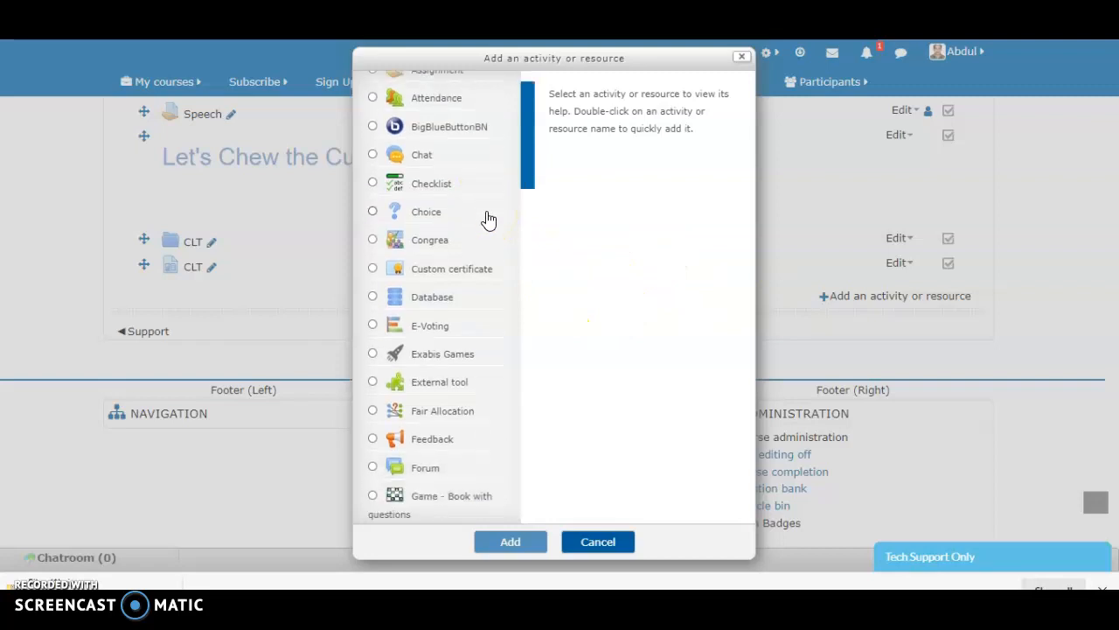
scroll(489, 219, down, 3)
scroll(489, 220, up, 3)
scroll(489, 219, up, 1)
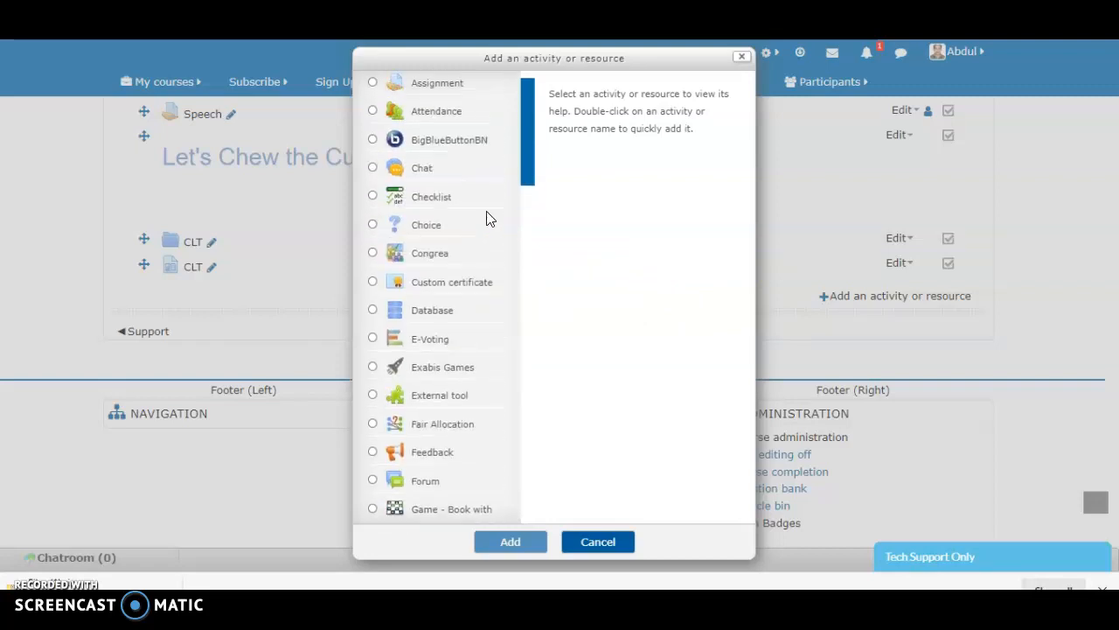
scroll(489, 219, down, 10)
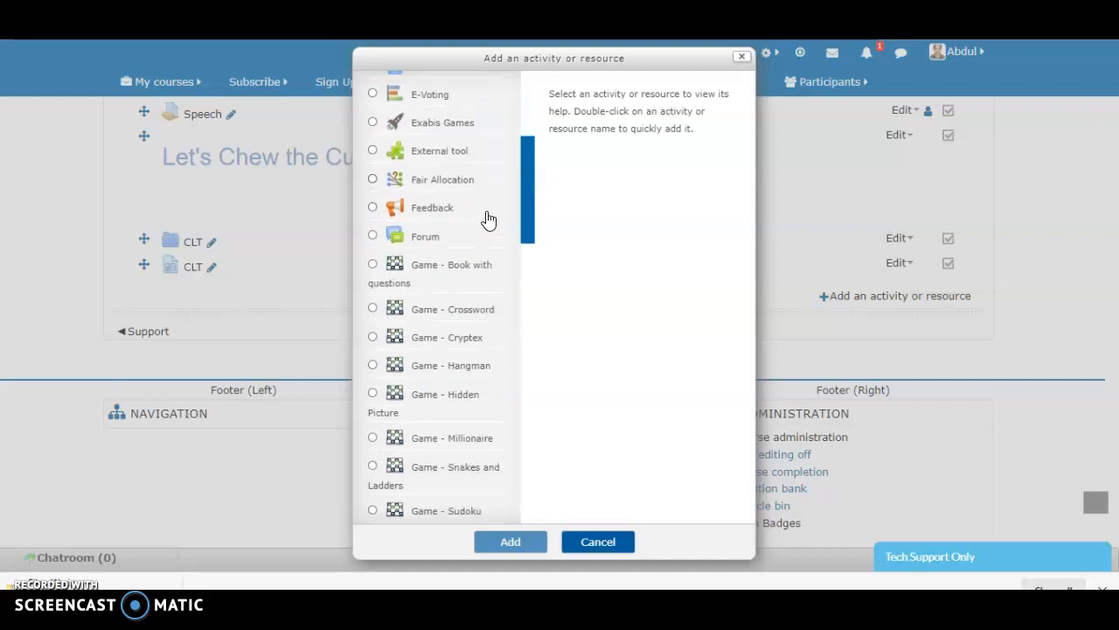
scroll(488, 220, down, 9)
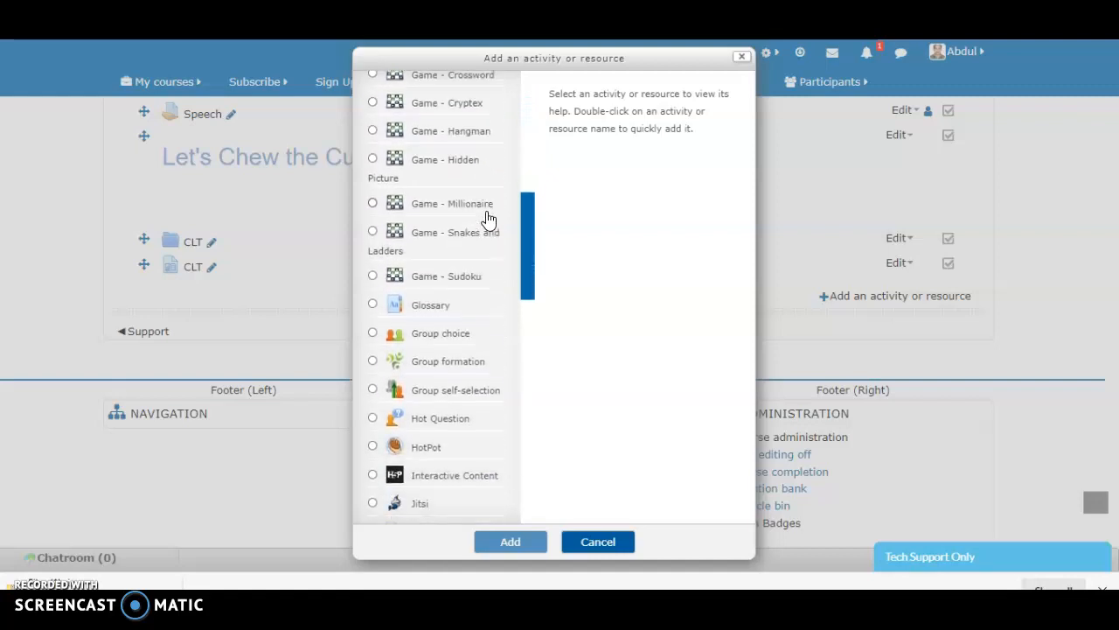
scroll(489, 220, down, 9)
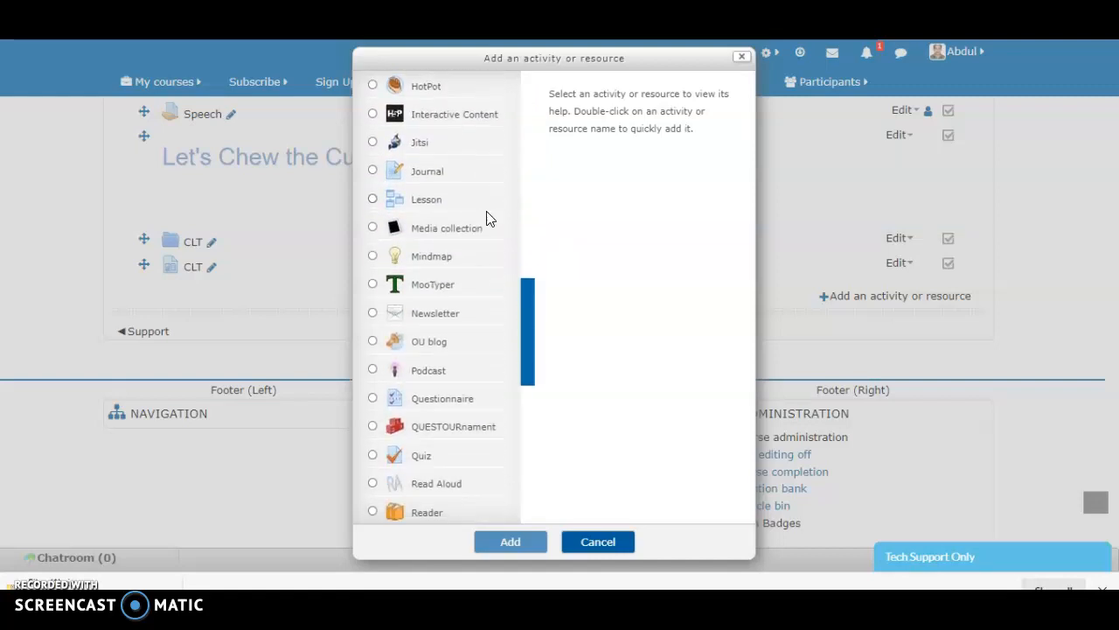
scroll(488, 220, down, 9)
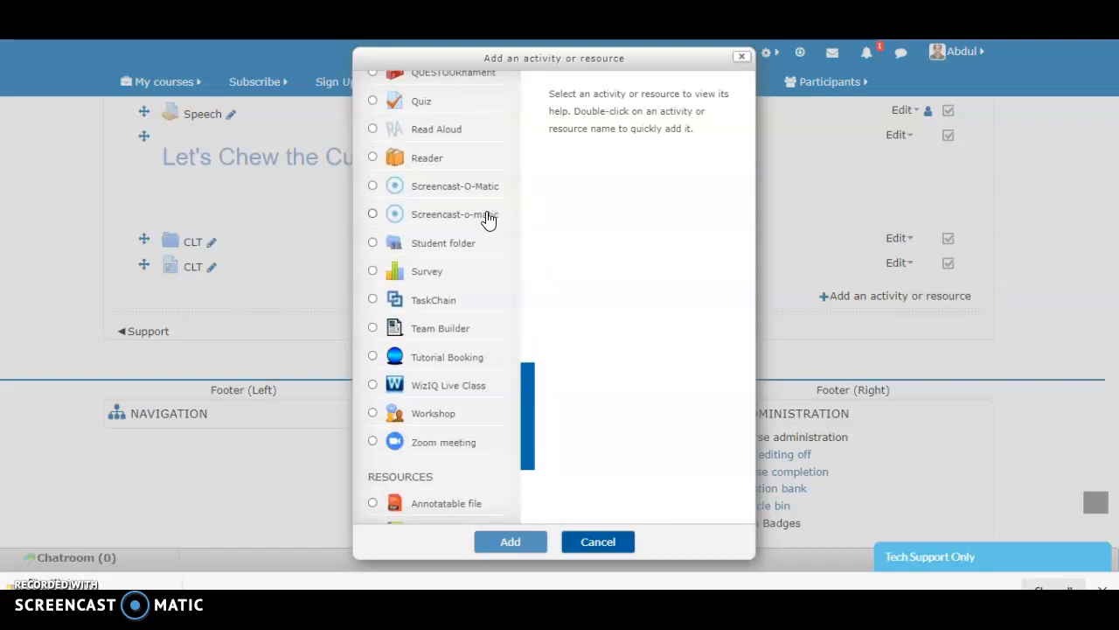
scroll(488, 219, down, 4)
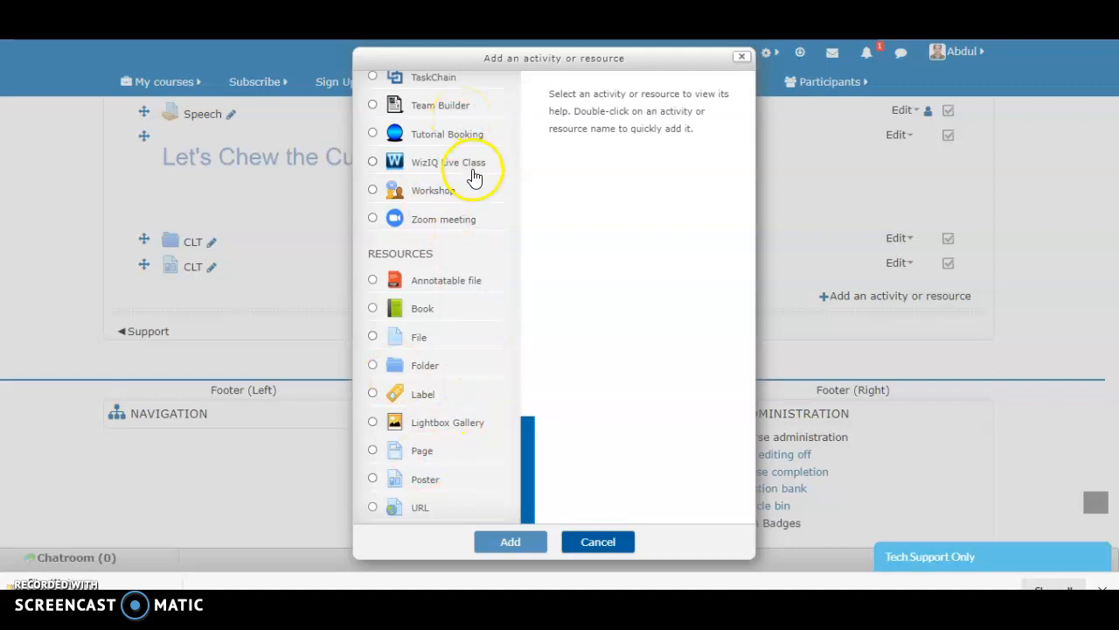
scroll(475, 175, up, 2)
scroll(475, 175, down, 1)
scroll(474, 177, down, 1)
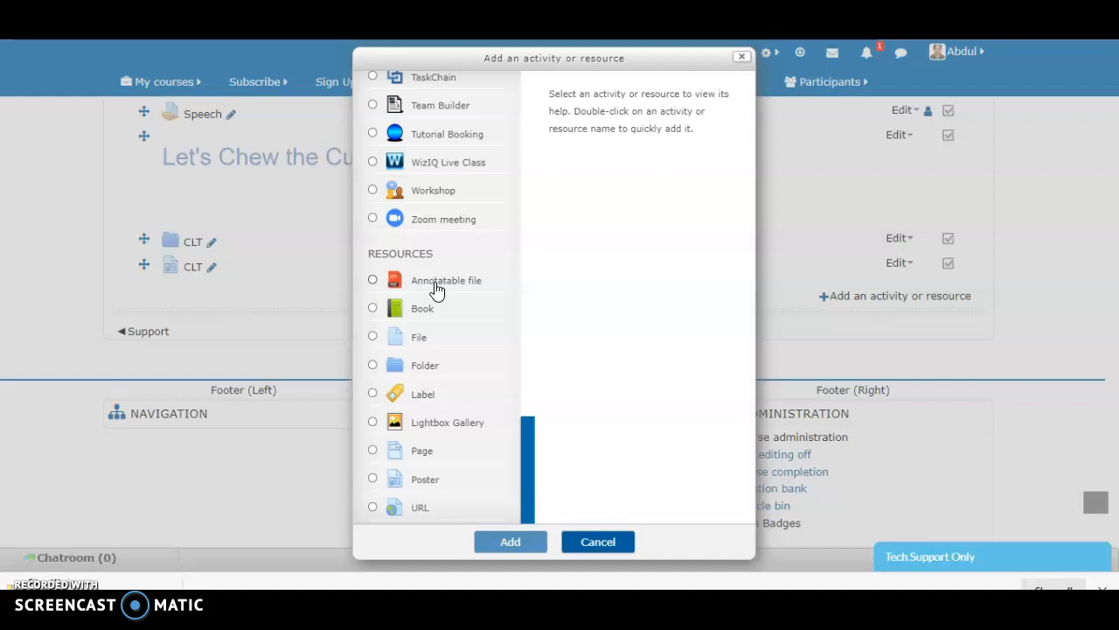
Add an Annotatable file resource to the Practice Area section
click(374, 281)
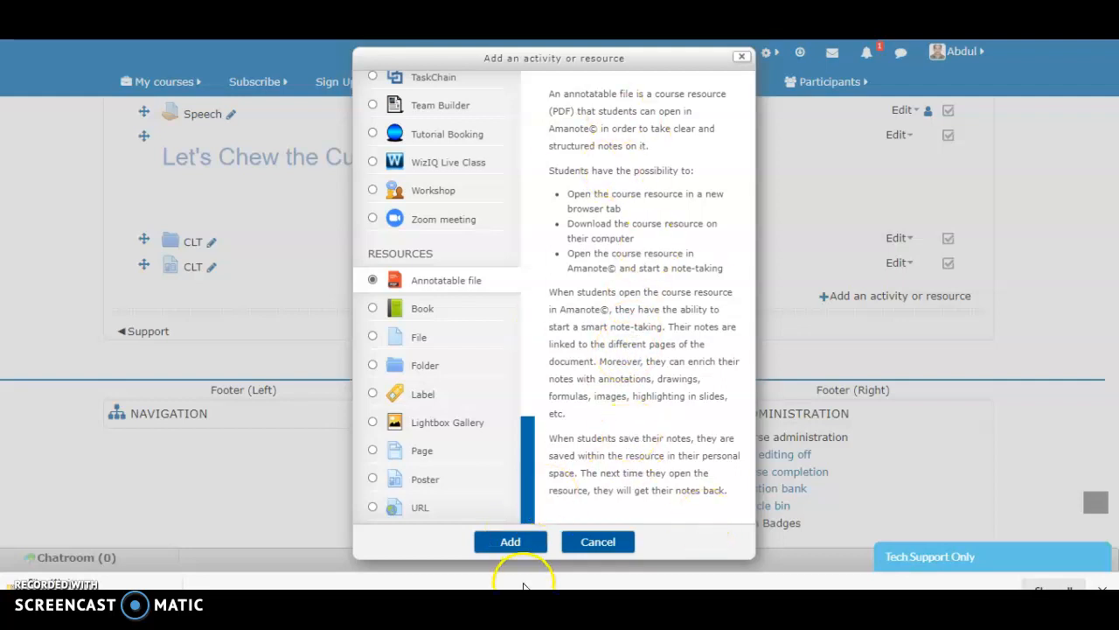
click(512, 544)
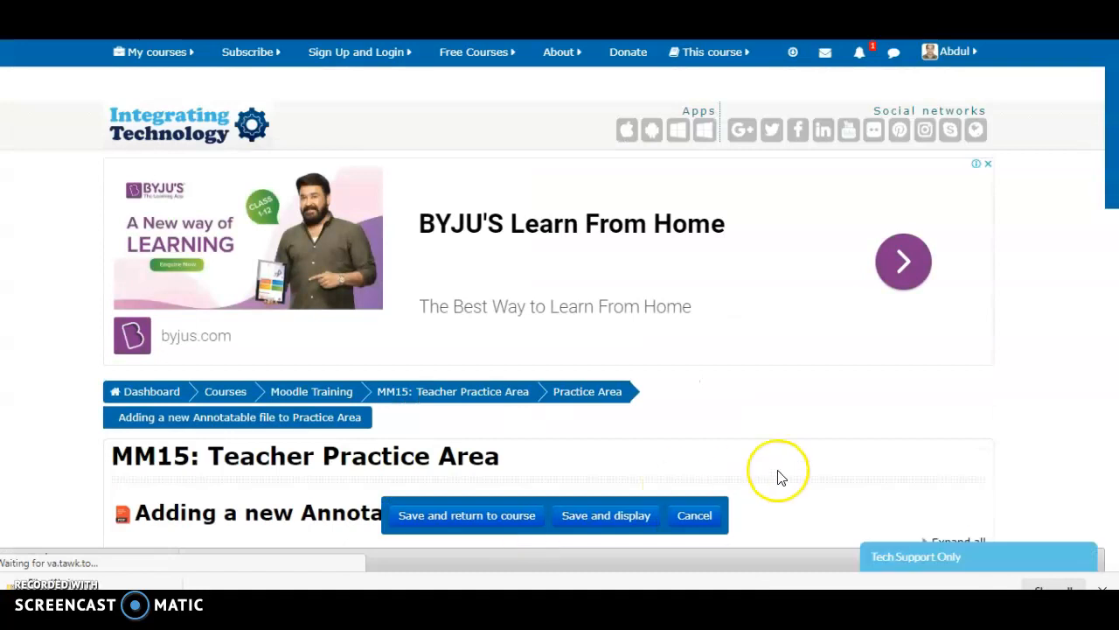
Name the annotatable file CLT and enter the description "What is Communicative Language Teaching?"
scroll(781, 477, down, 8)
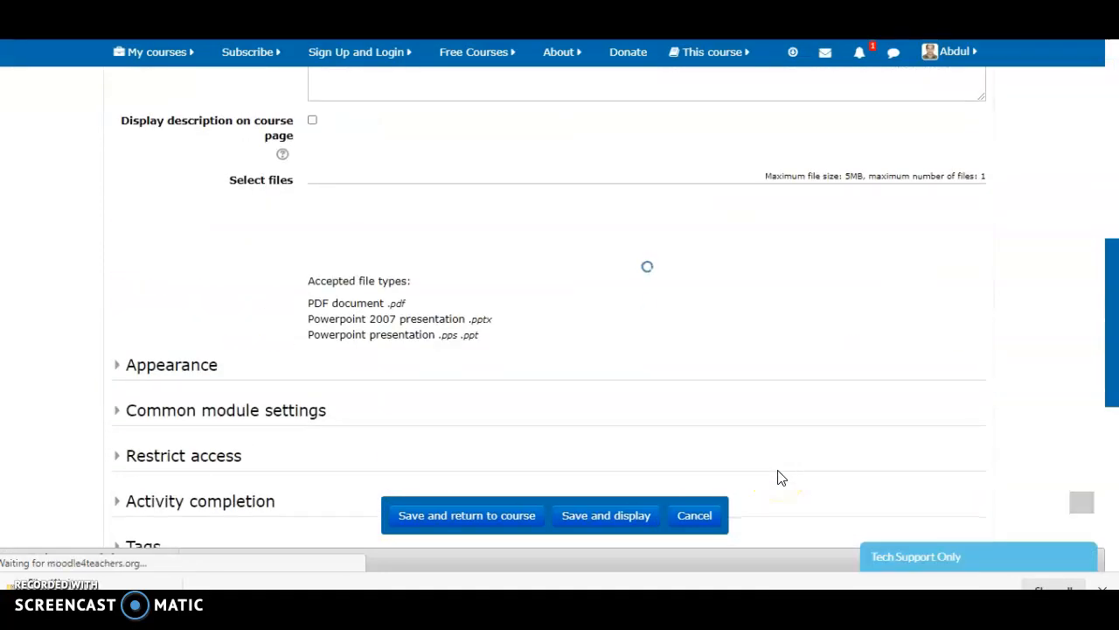
scroll(781, 478, up, 3)
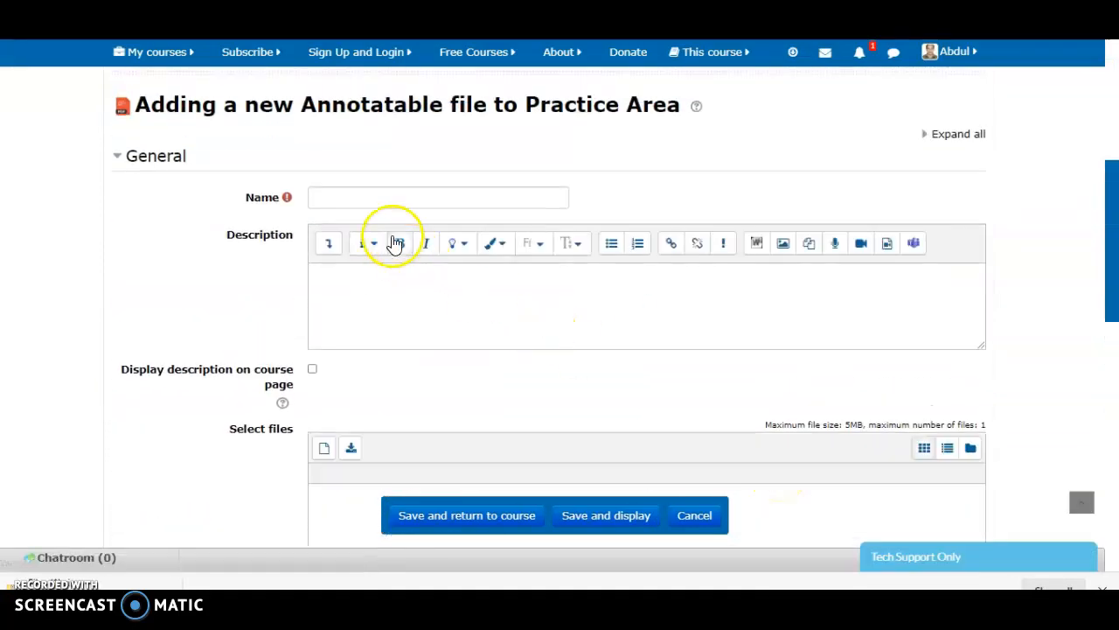
click(387, 203)
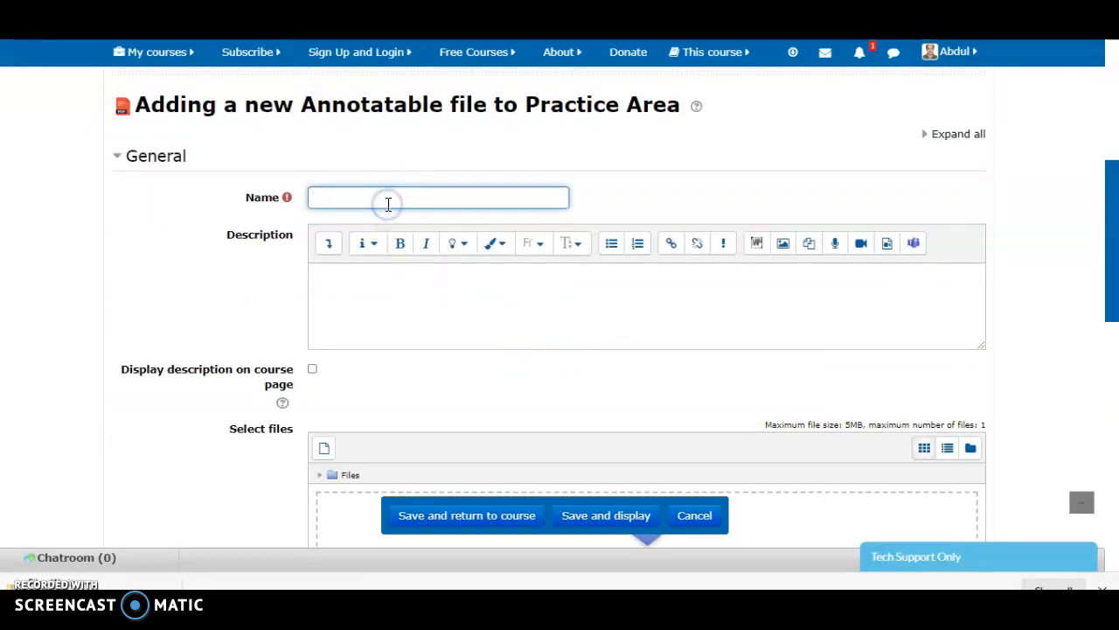
text(CLT)
click(376, 307)
text(What is Communicative Language)
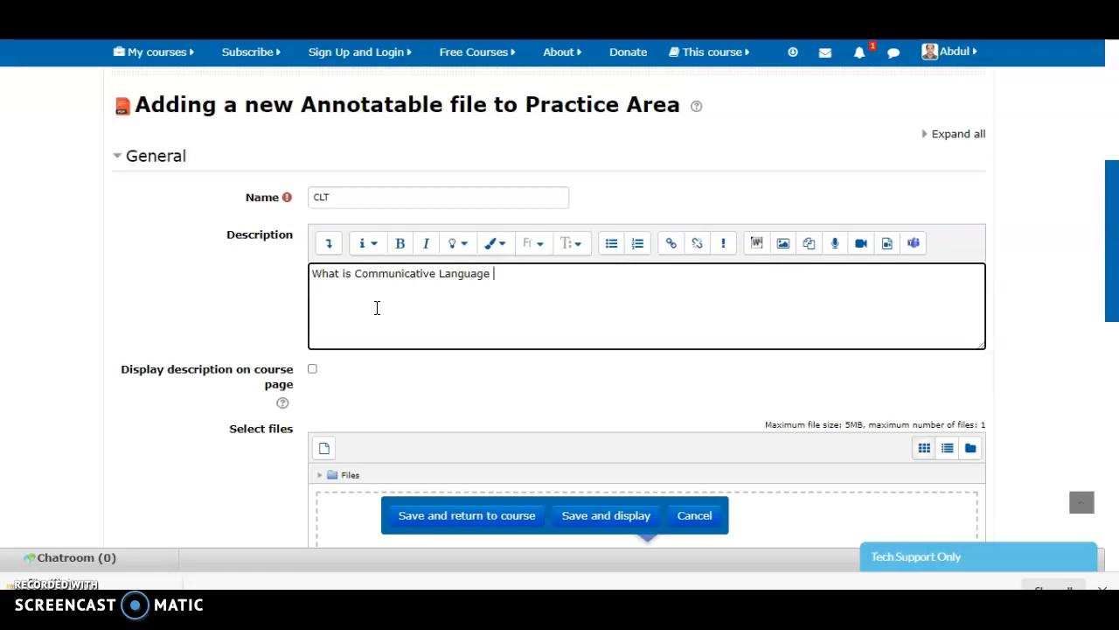
text(ac)
click(406, 339)
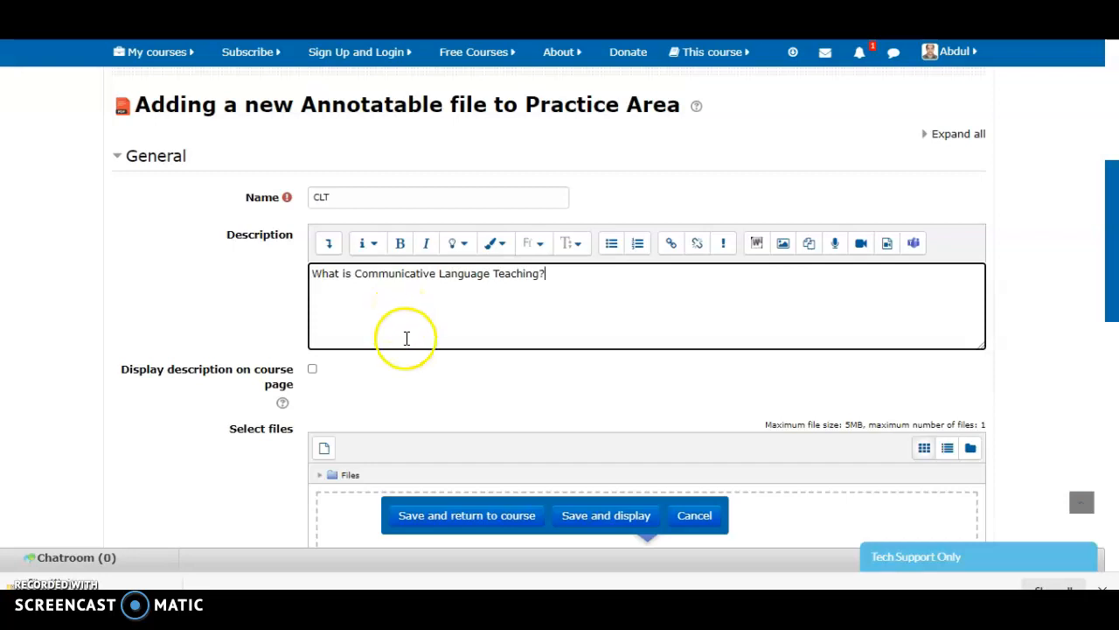
Open the file picker for the annotatable file's document and browse to the Desktop folder for the attachment
scroll(405, 377, down, 2)
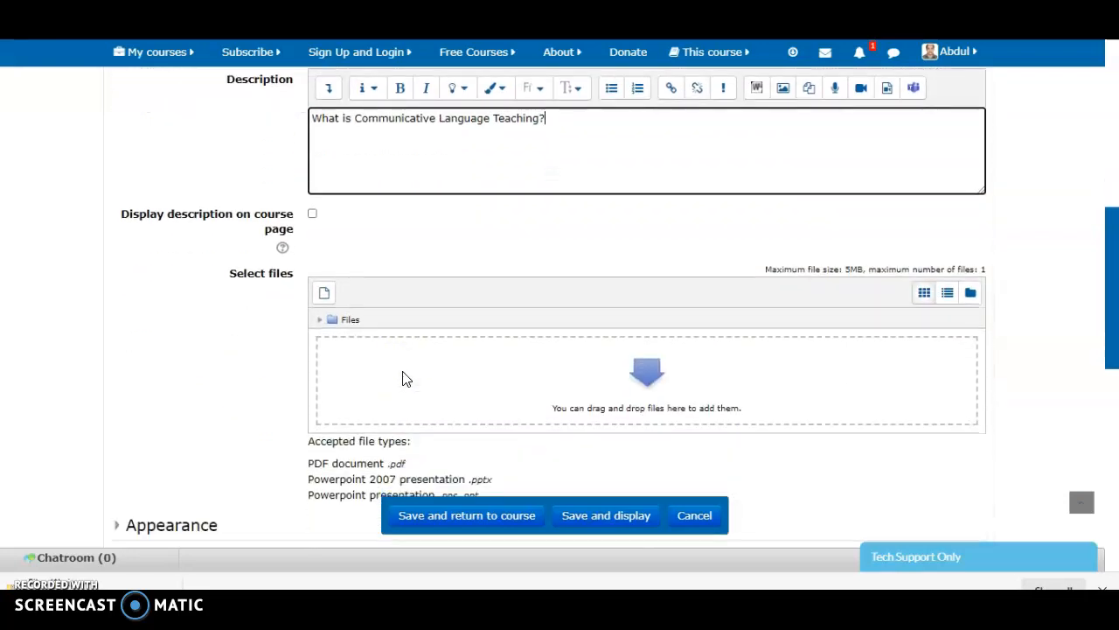
mouse_move(403, 372)
mouse_down()
mouse_move(413, 310)
mouse_move(408, 363)
mouse_up()
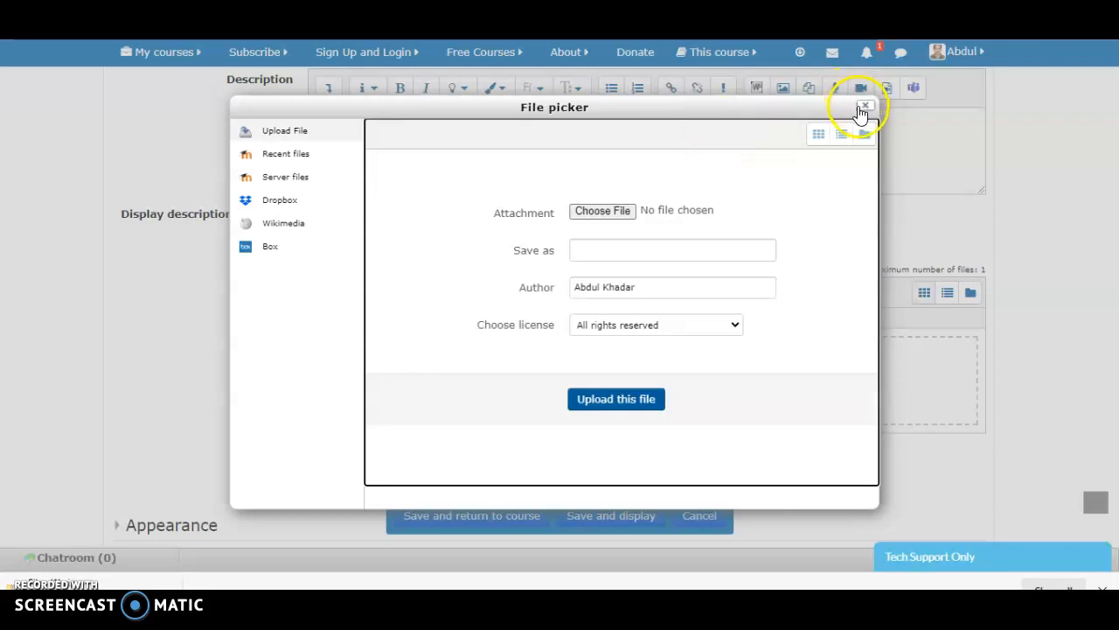
click(864, 108)
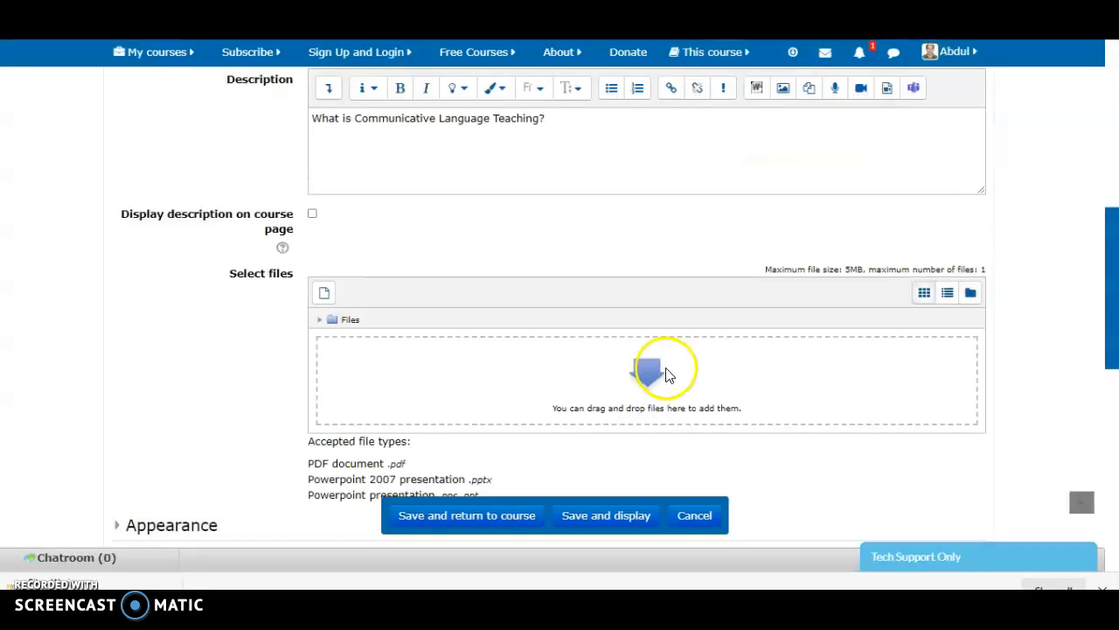
click(539, 362)
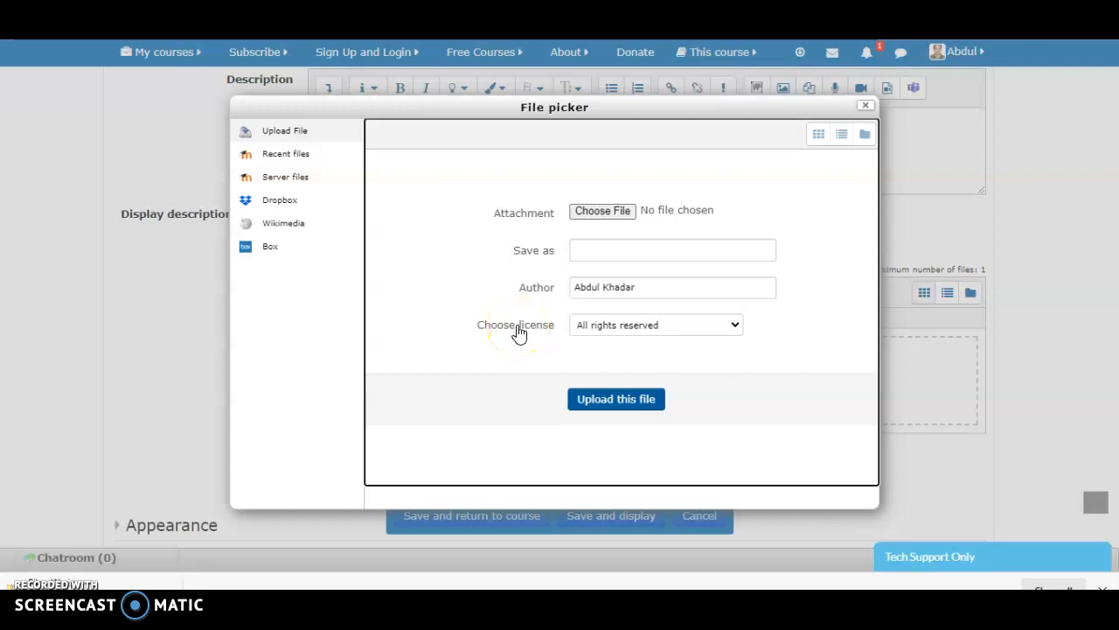
click(614, 215)
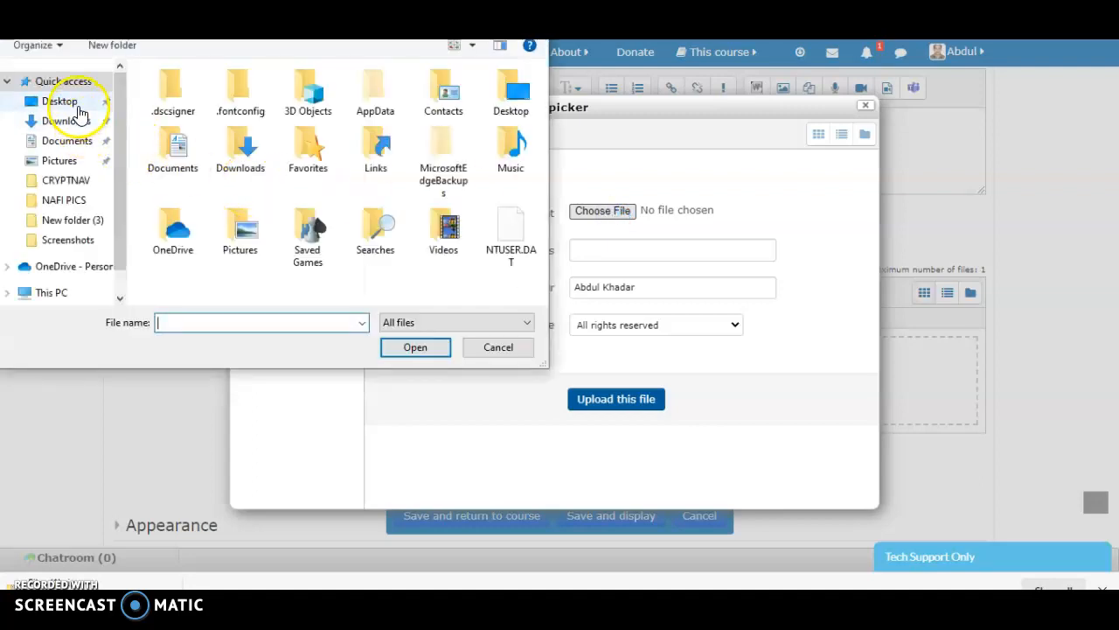
click(77, 104)
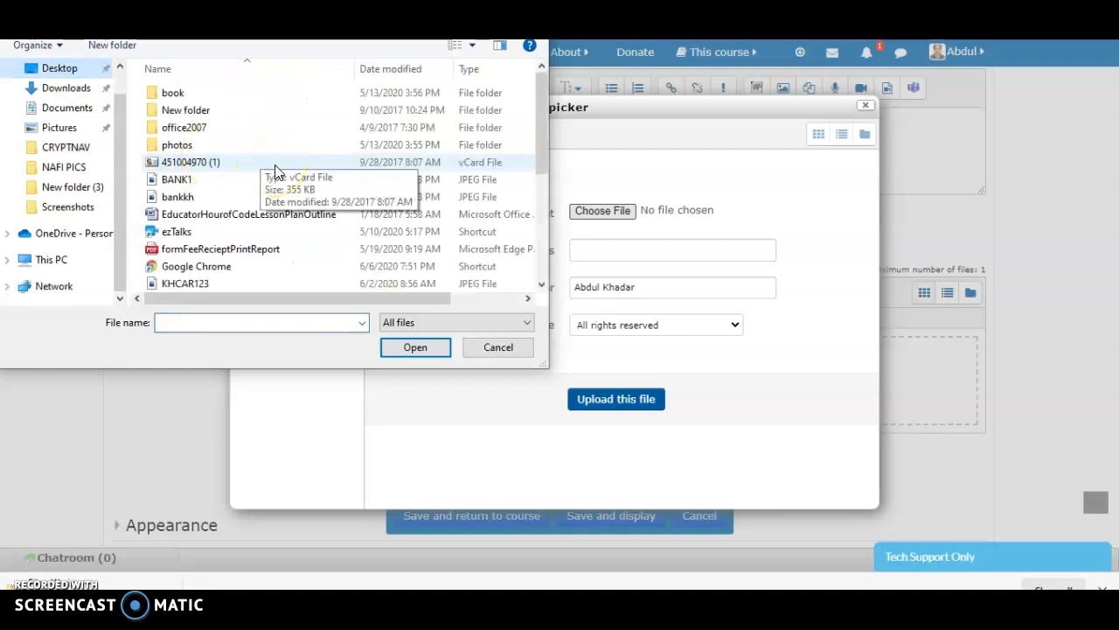
click(253, 147)
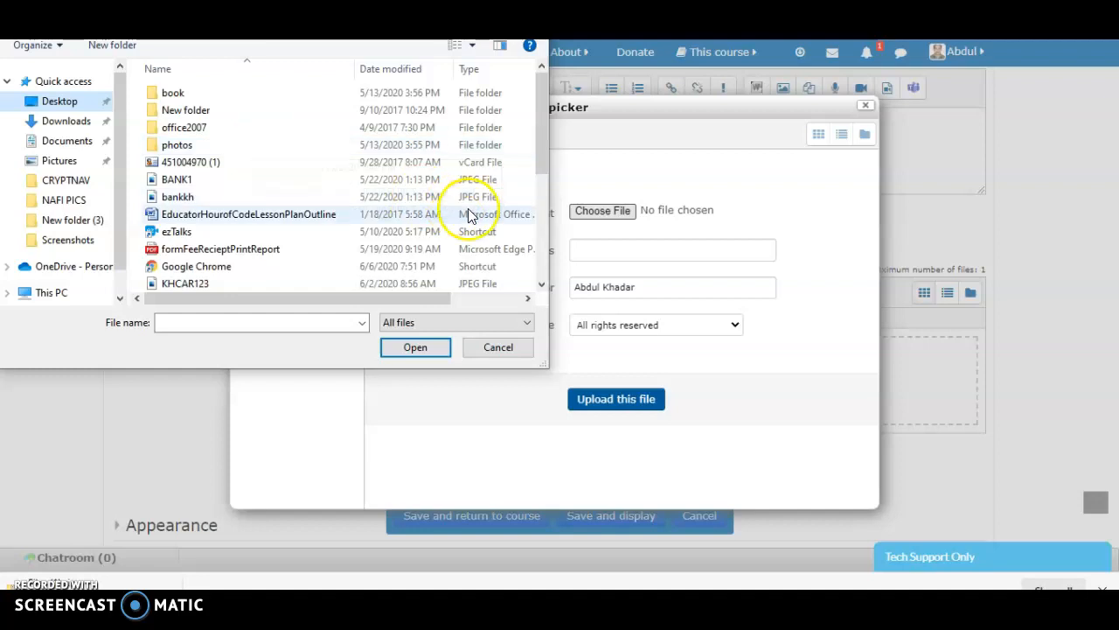
Choose the Richards-Communicative-Language PDF as the attachment and upload it to the annotatable file
click(543, 285)
click(543, 285)
click(543, 286)
click(544, 285)
click(543, 285)
click(544, 285)
click(543, 285)
click(543, 285)
click(543, 285)
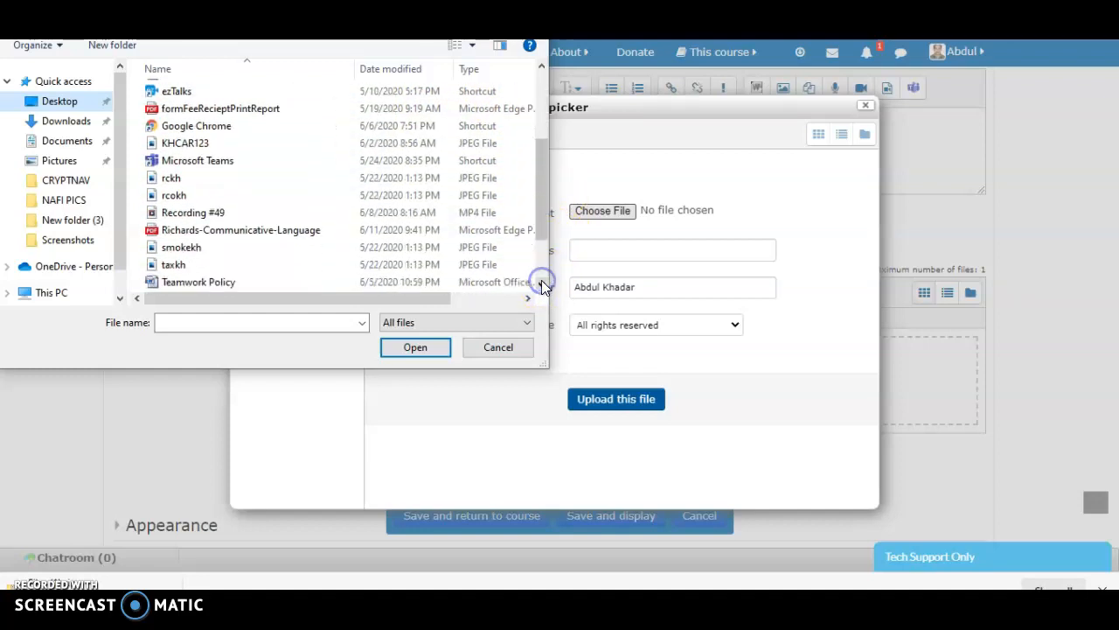
click(269, 236)
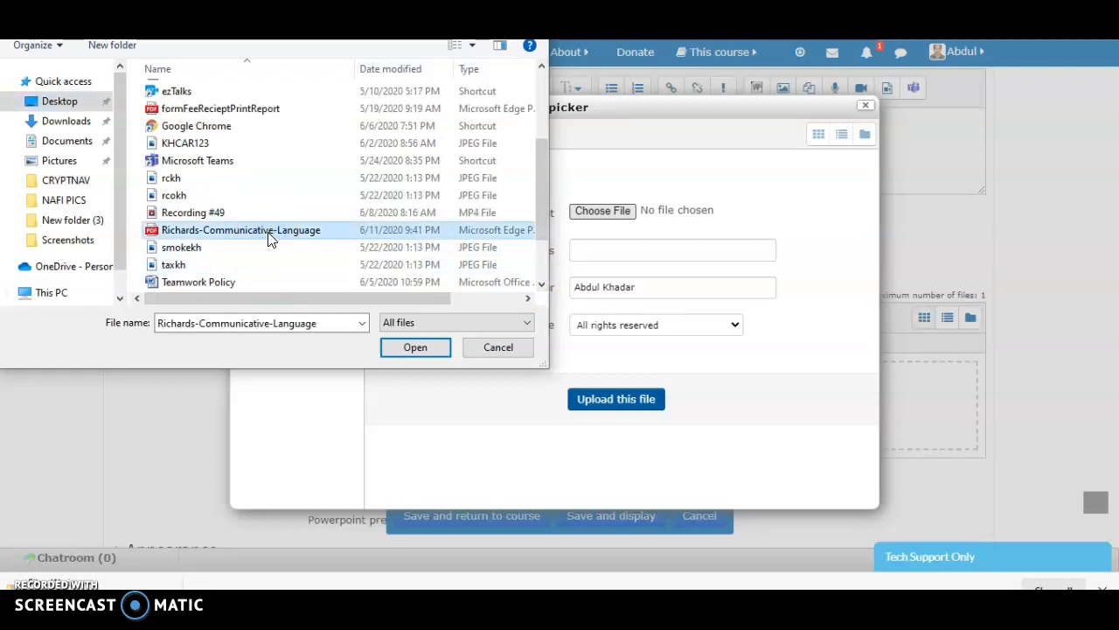
click(416, 348)
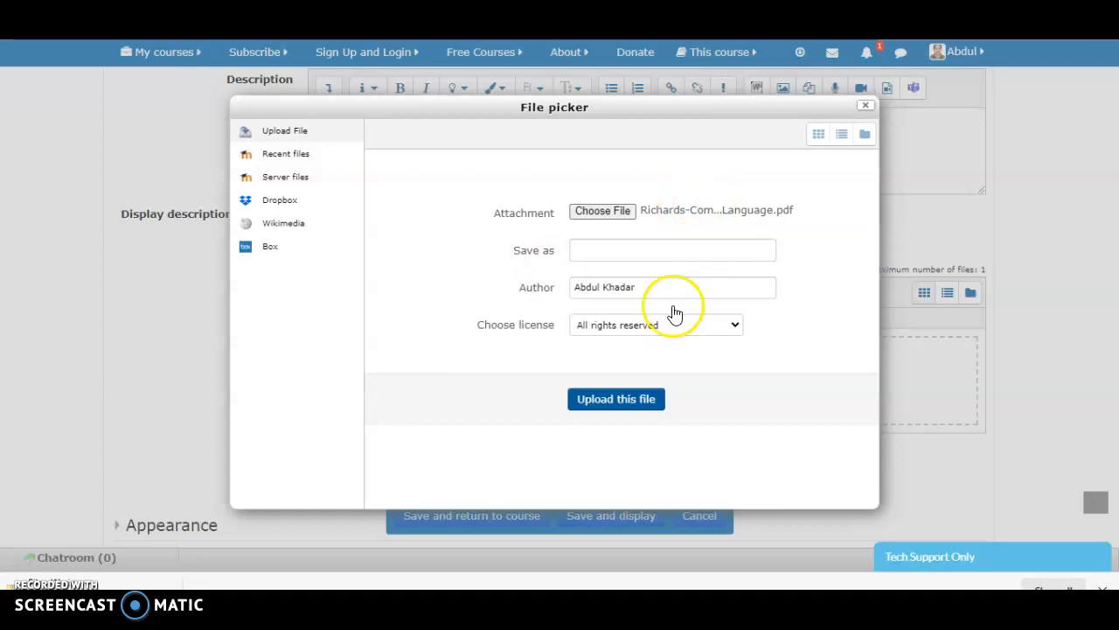
click(616, 400)
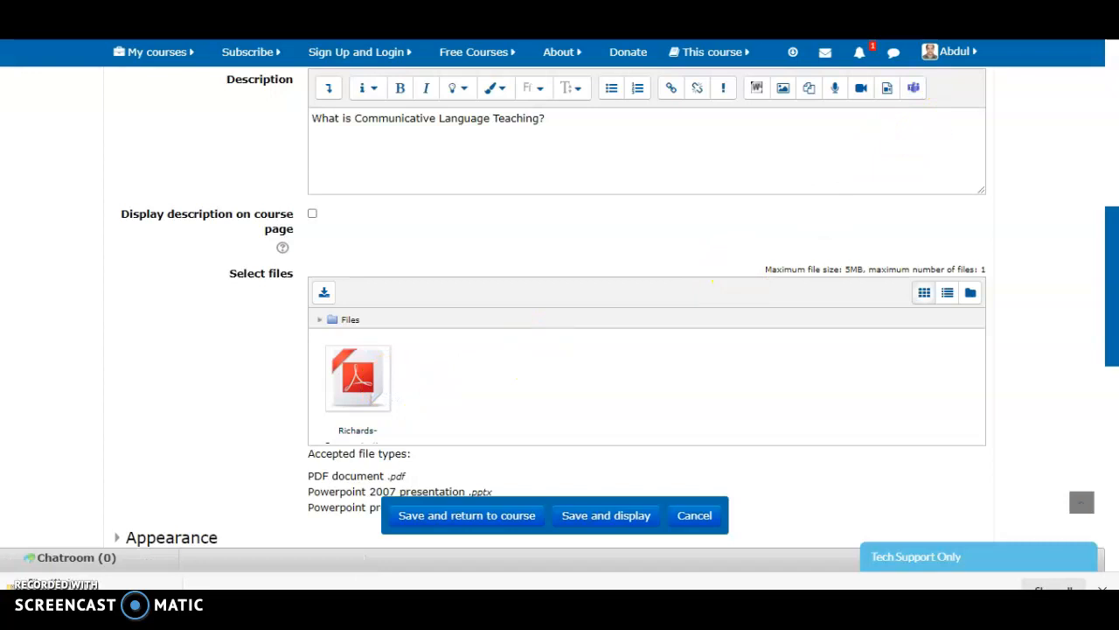
Overwrite the uploaded Richards-Communicative-Language PDF with the copy from the desktop, and save the resource, returning to the course
click(1061, 40)
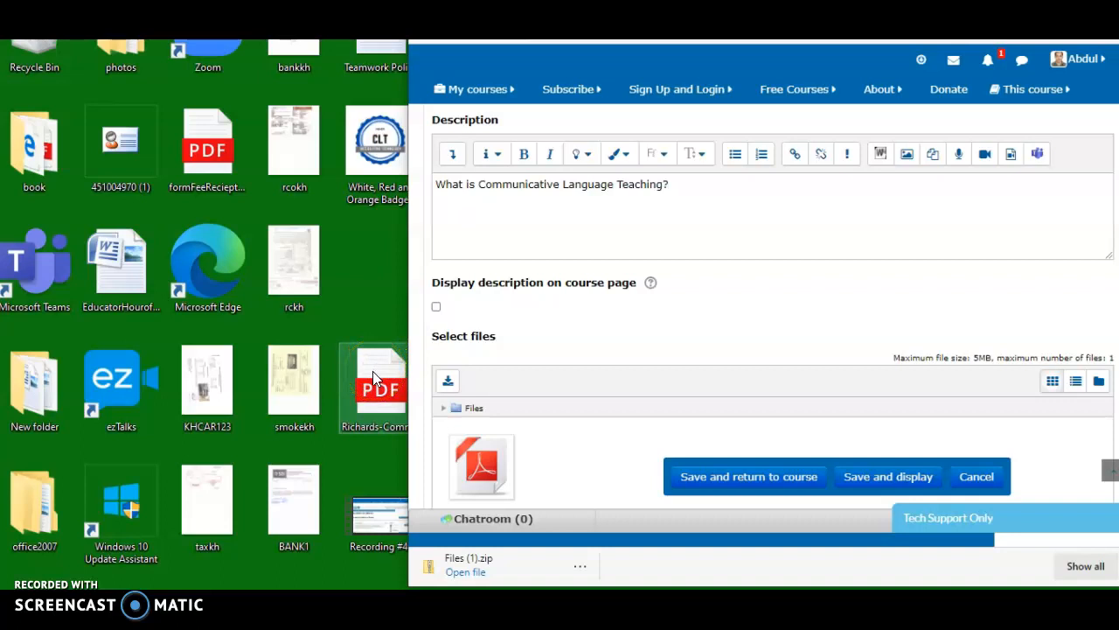
drag(373, 371, 597, 461)
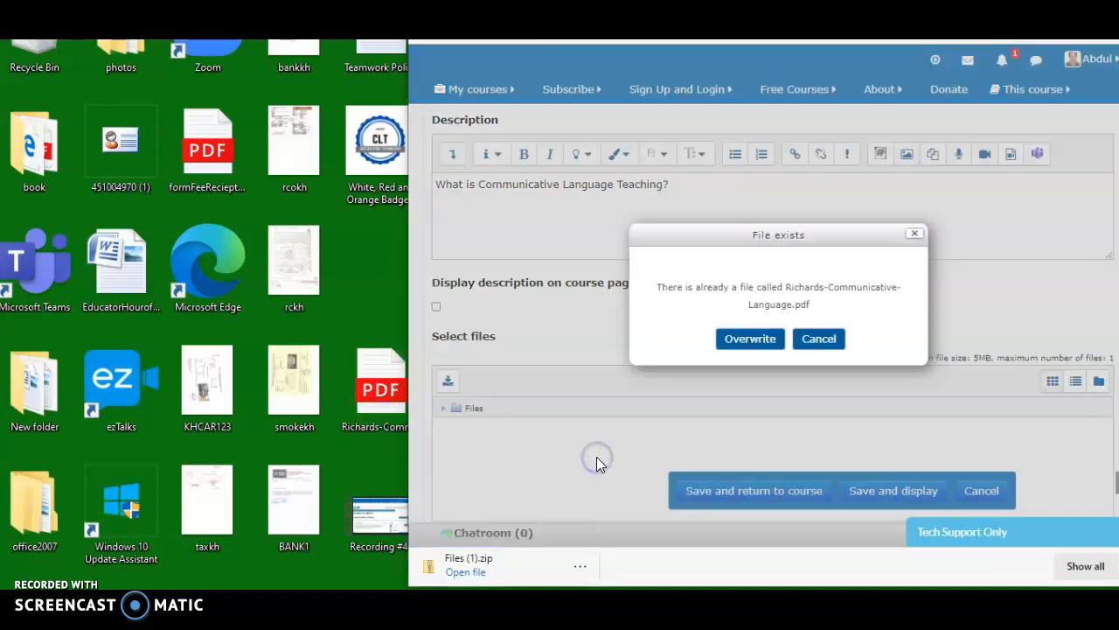
click(743, 341)
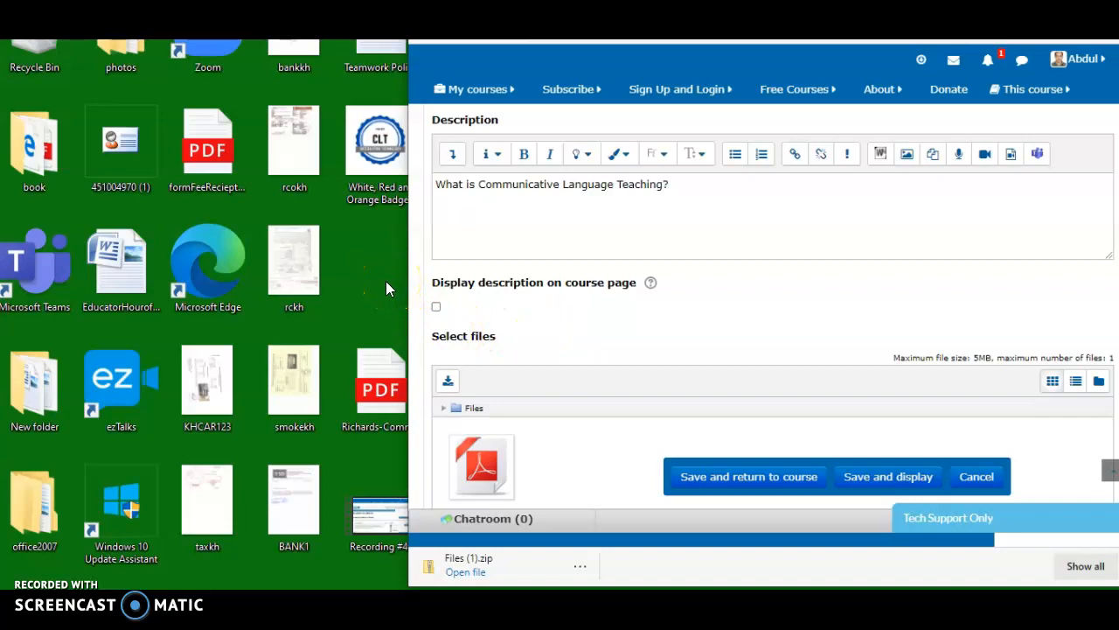
click(374, 364)
click(700, 483)
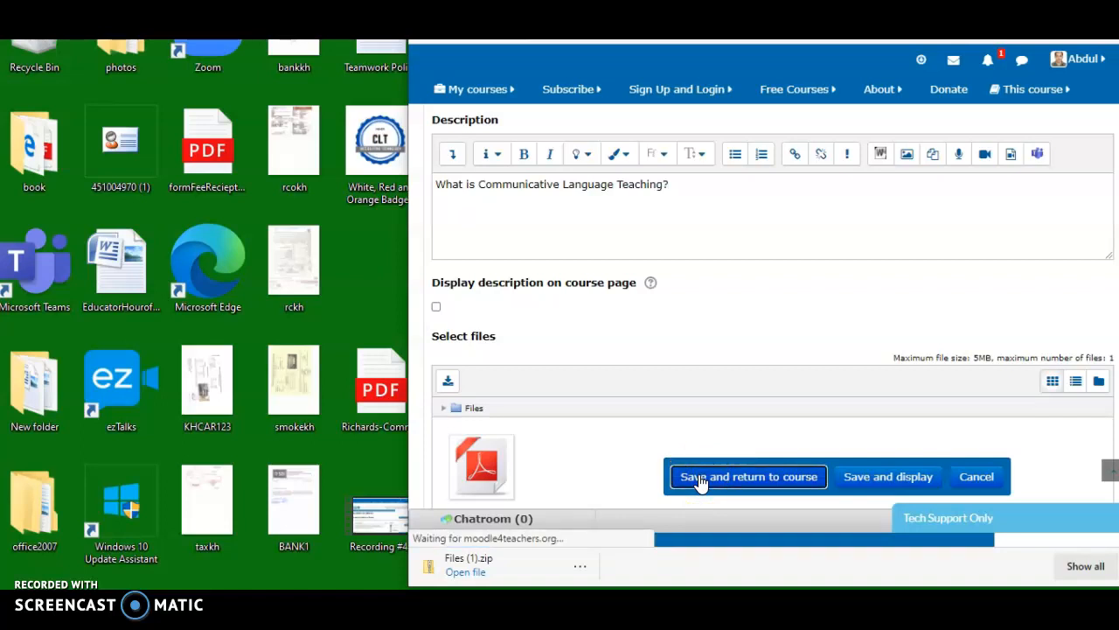
click(1092, 40)
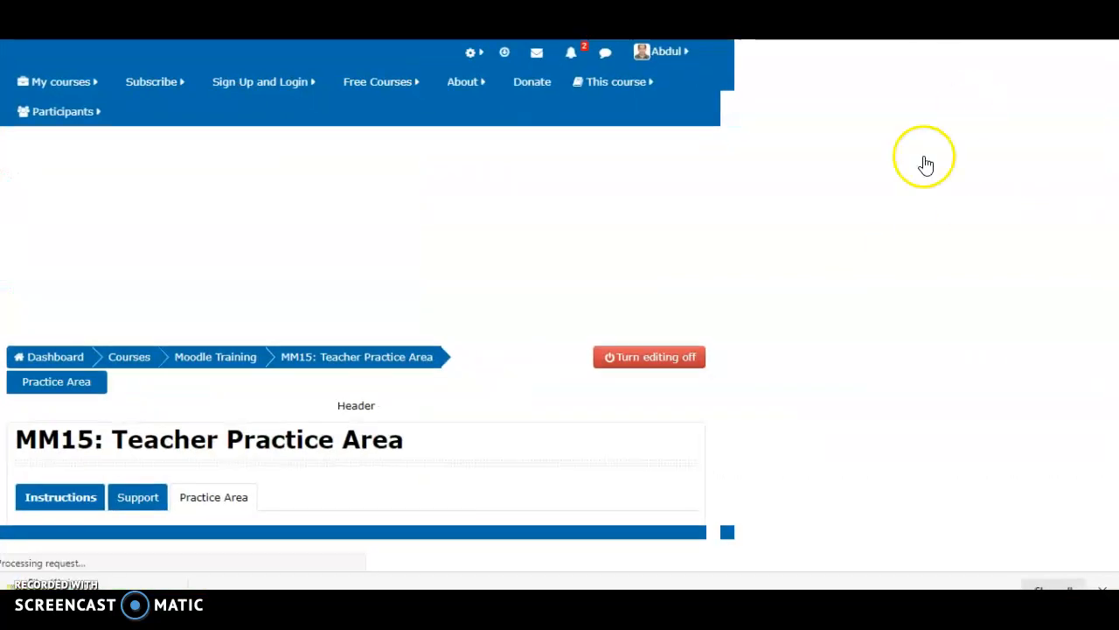
Open the CLT annotatable file at the end of the Practice Area and review its description and its opening and download options
scroll(889, 216, down, 10)
scroll(952, 342, down, 8)
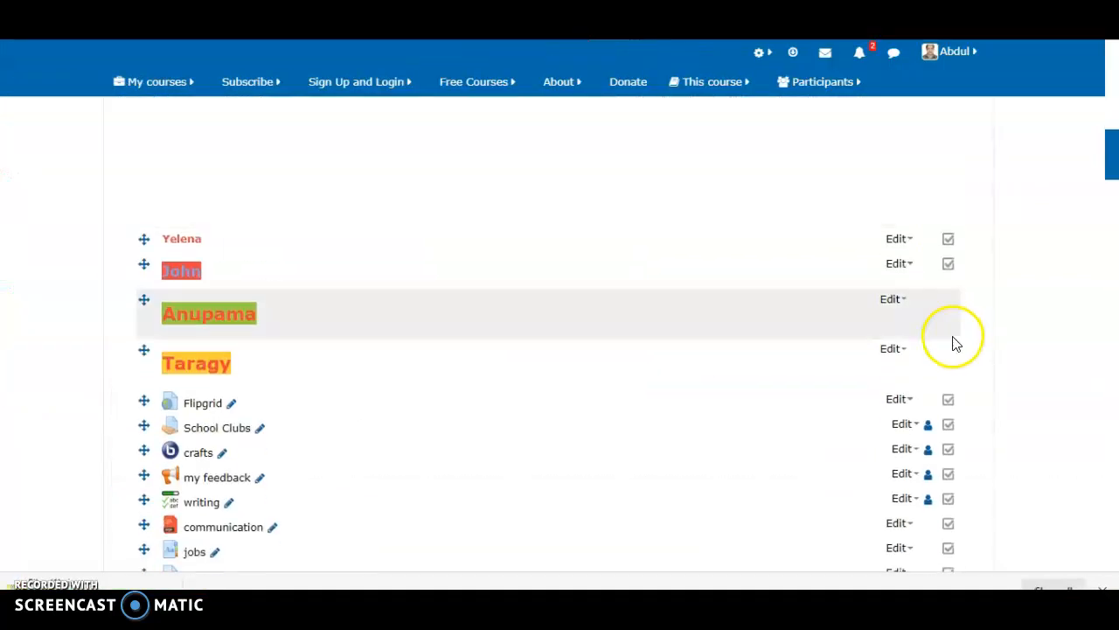
scroll(956, 344, down, 10)
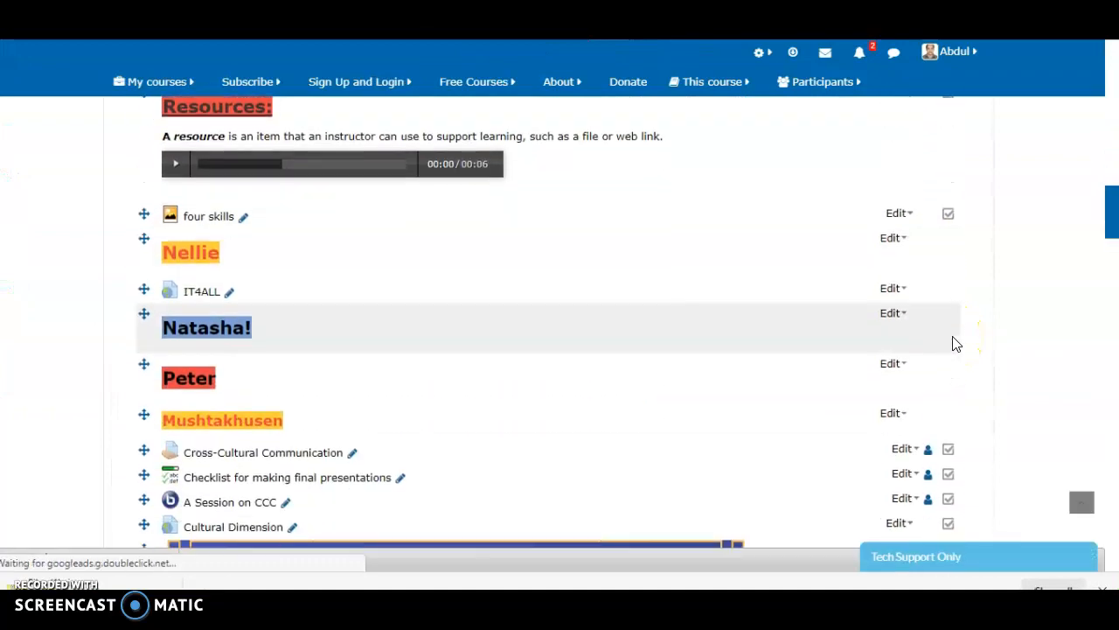
scroll(956, 343, down, 12)
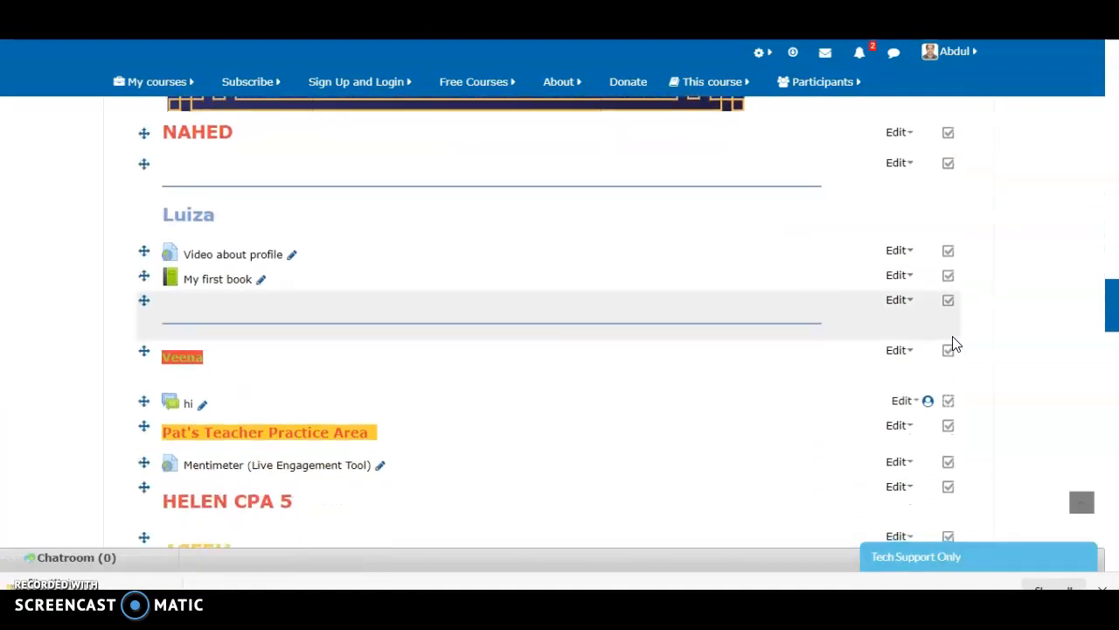
scroll(956, 343, down, 12)
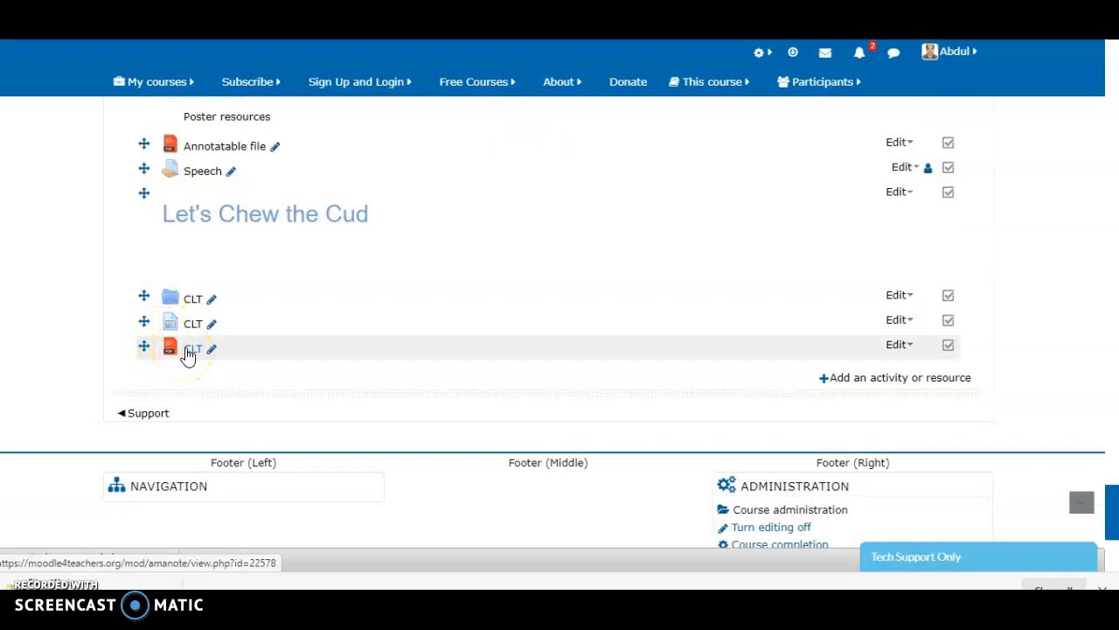
click(189, 351)
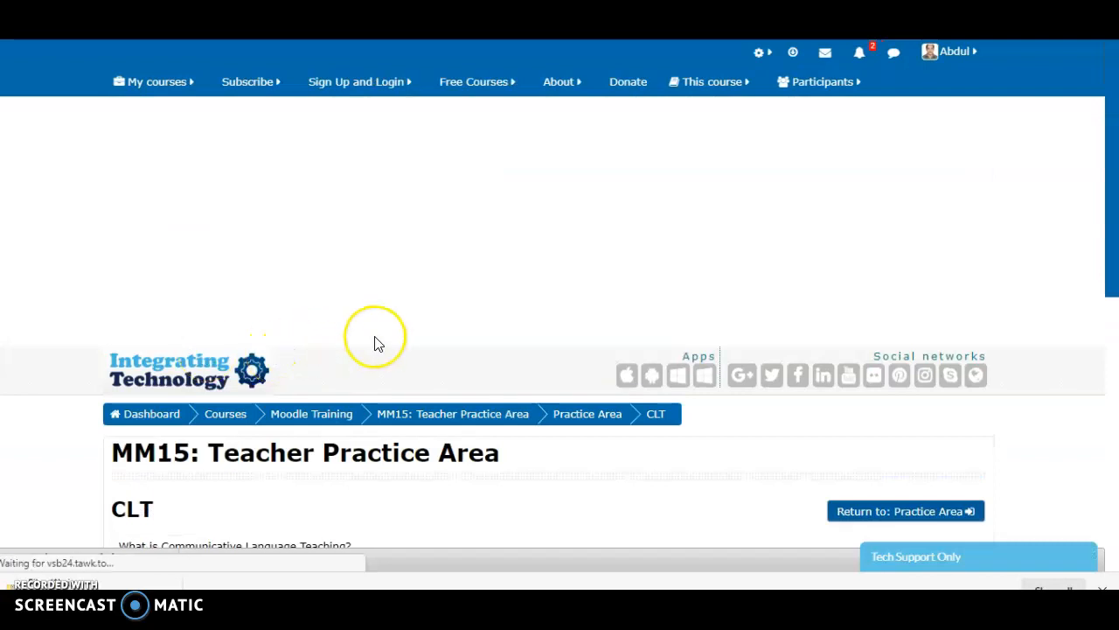
scroll(376, 343, down, 3)
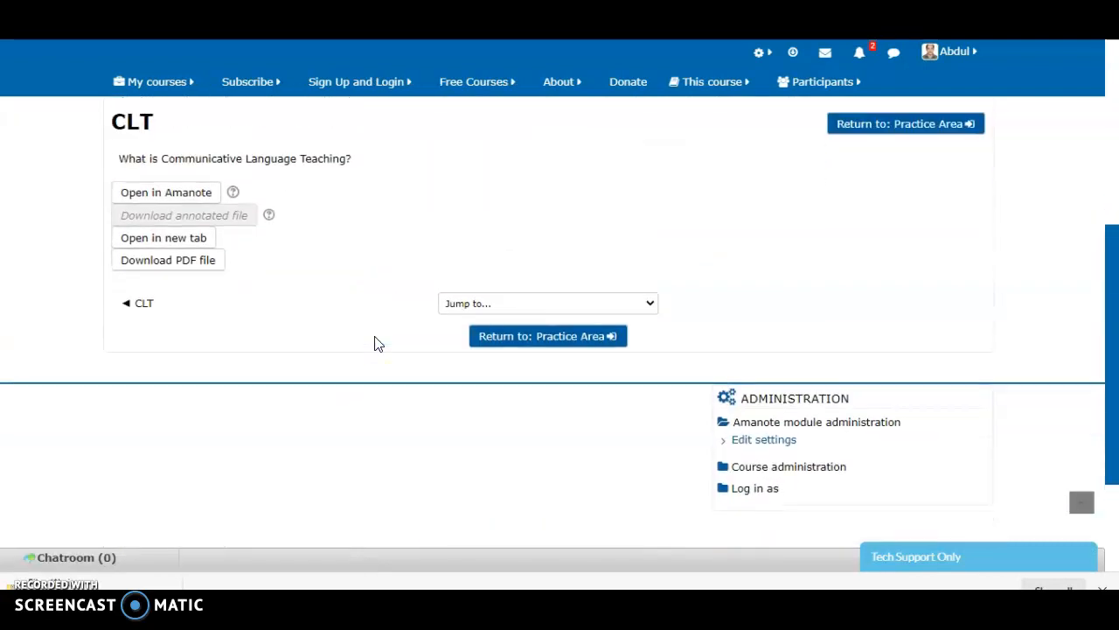
scroll(376, 344, up, 1)
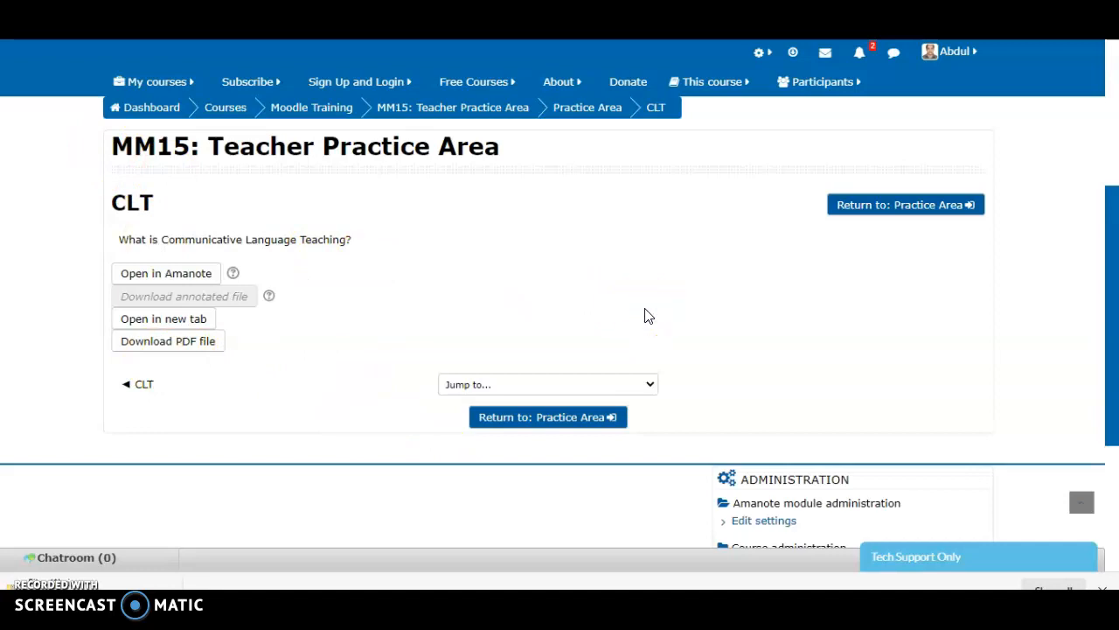
Return to the Practice Area and open the chooser for adding an activity or resource at the end of the section
click(876, 217)
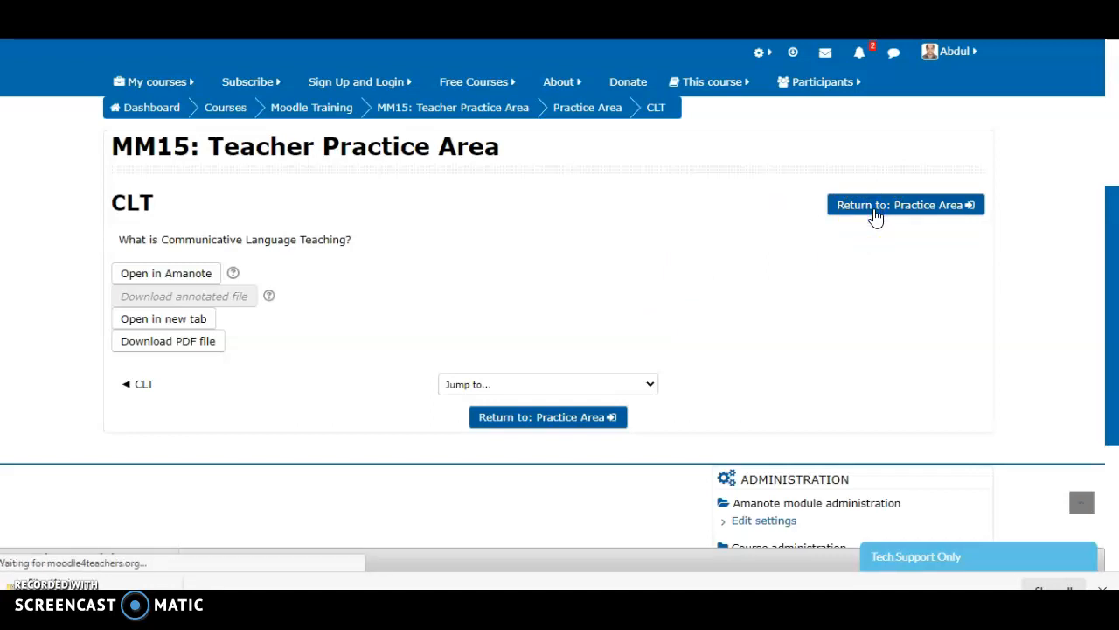
scroll(875, 217, down, 10)
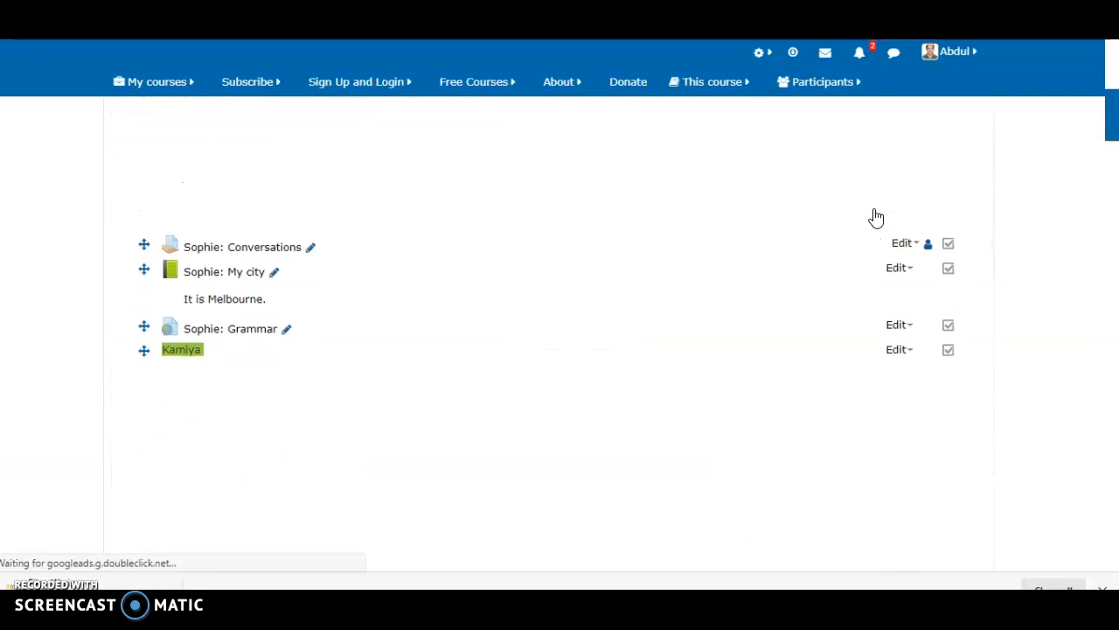
scroll(875, 217, down, 20)
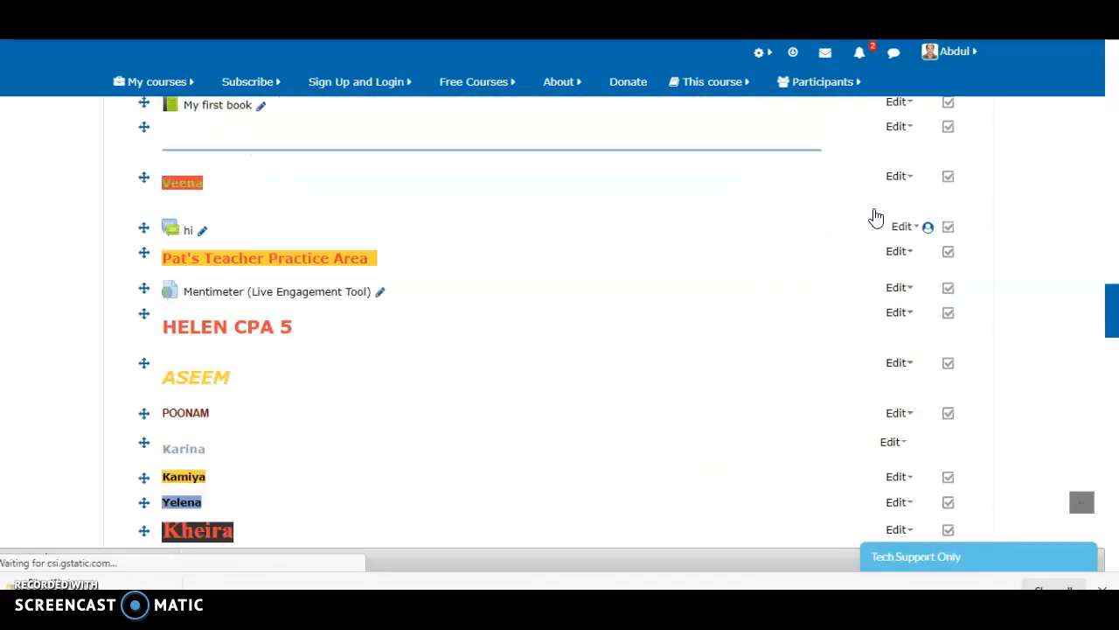
scroll(875, 217, down, 9)
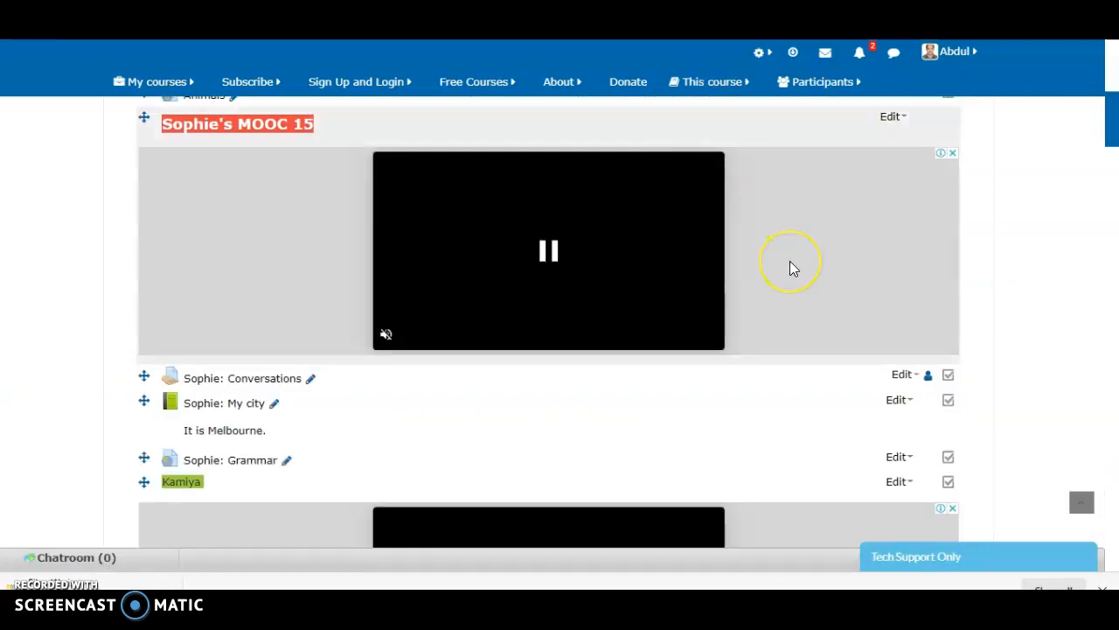
scroll(887, 305, down, 6)
scroll(890, 309, down, 20)
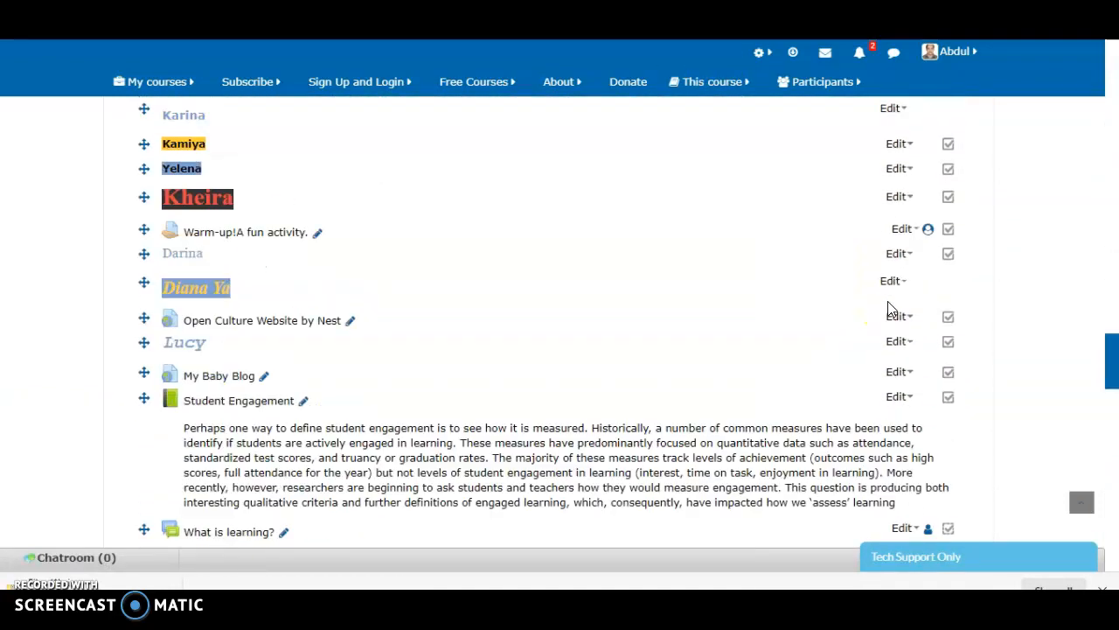
scroll(890, 309, down, 5)
scroll(890, 308, up, 1)
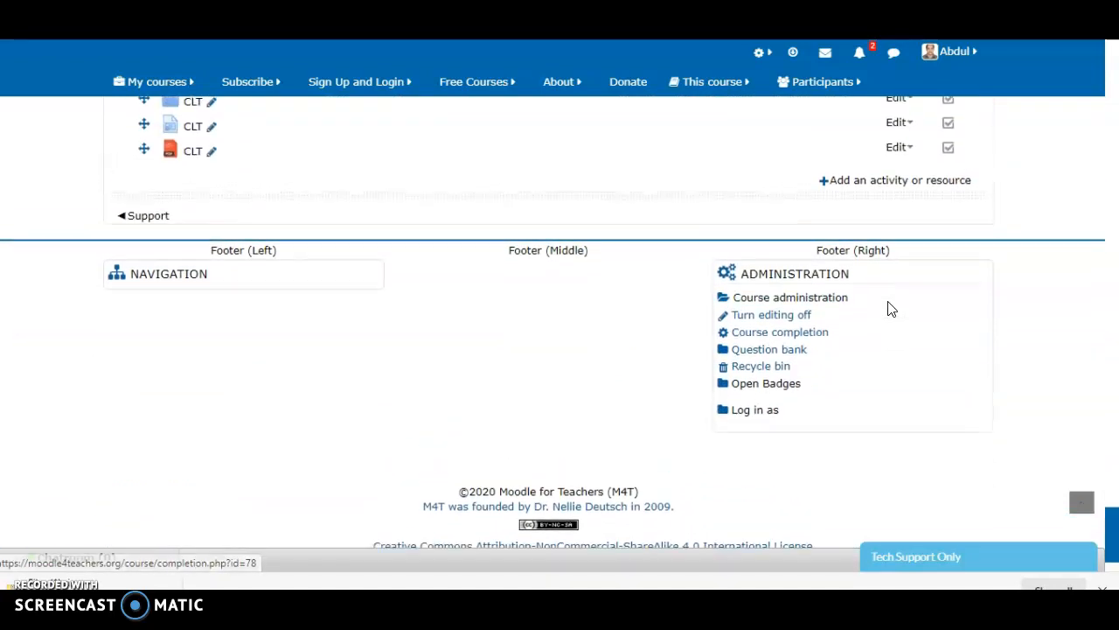
click(846, 184)
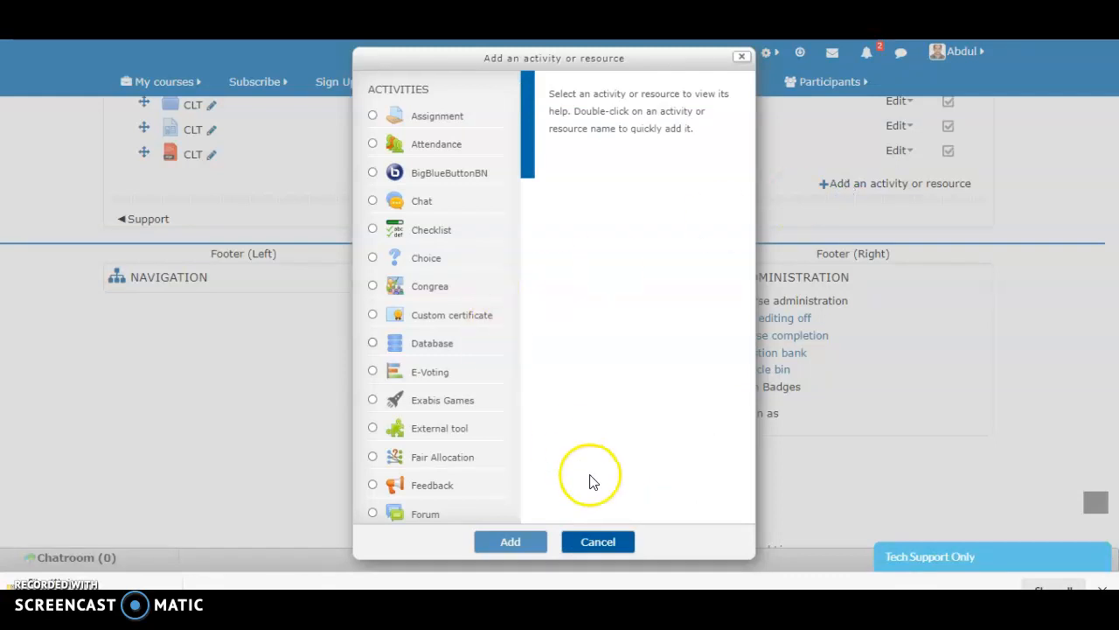
Add a Book resource to the Practice Area section and go to its general settings
click(530, 433)
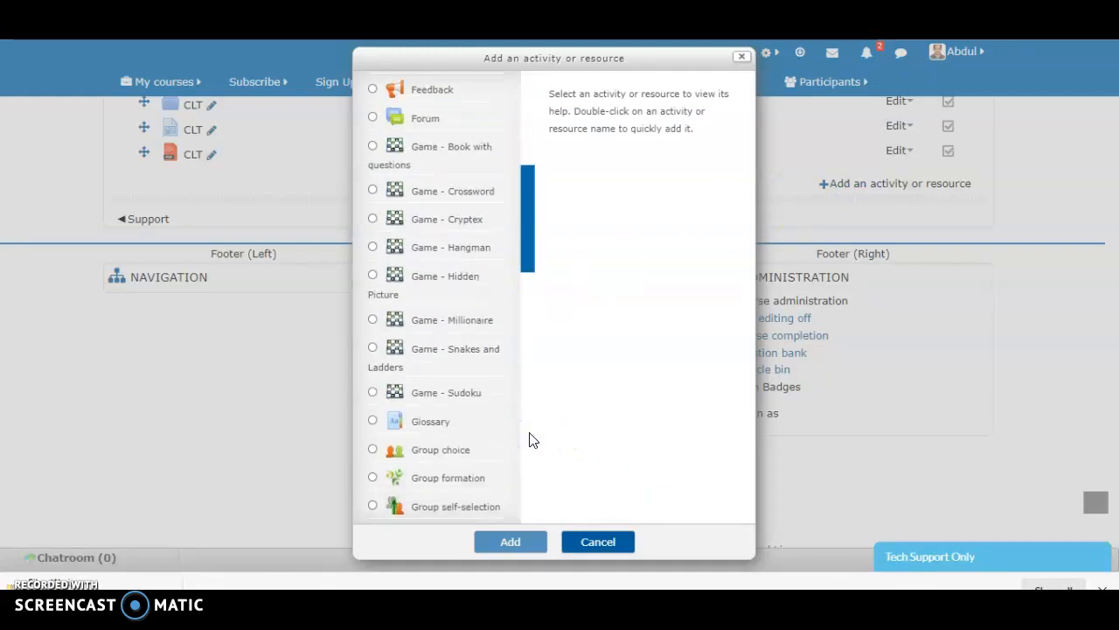
scroll(530, 439, down, 12)
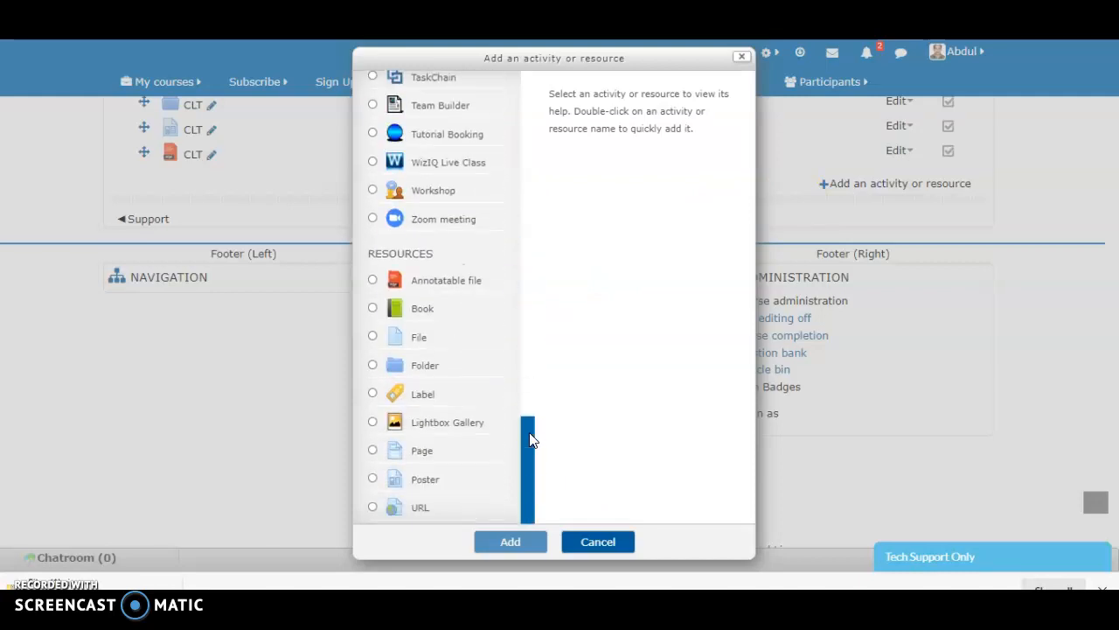
click(445, 313)
click(498, 544)
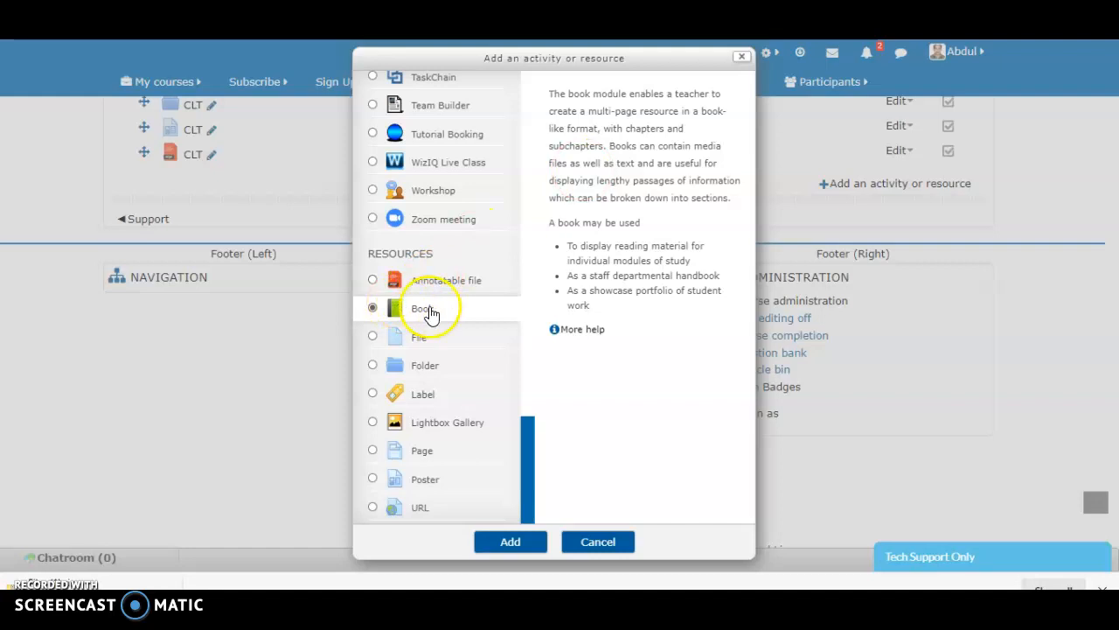
click(510, 541)
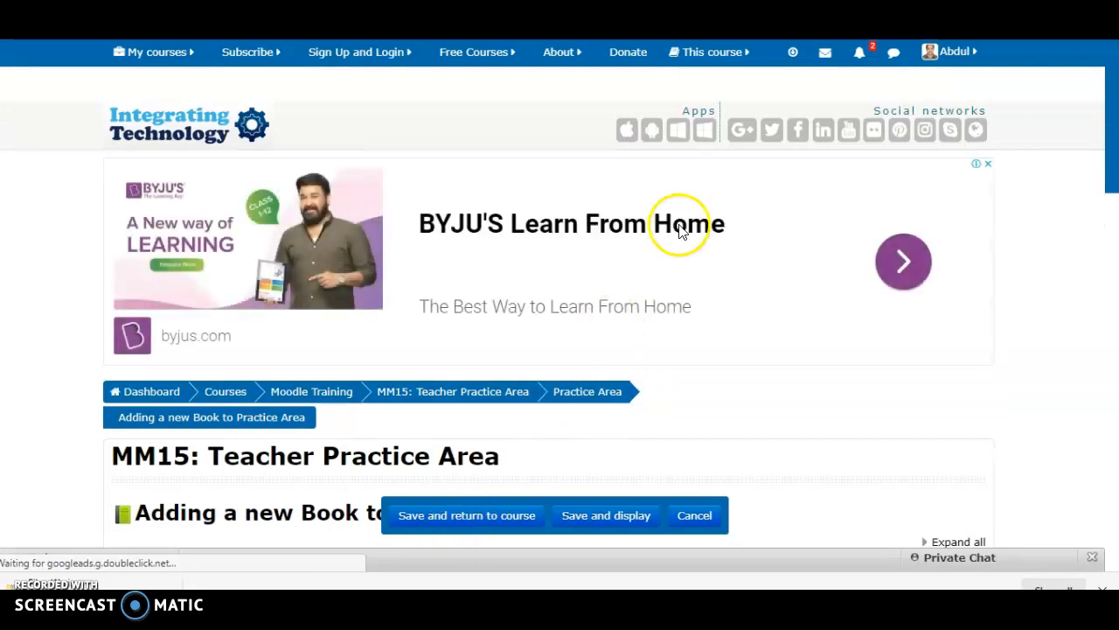
scroll(674, 229, down, 5)
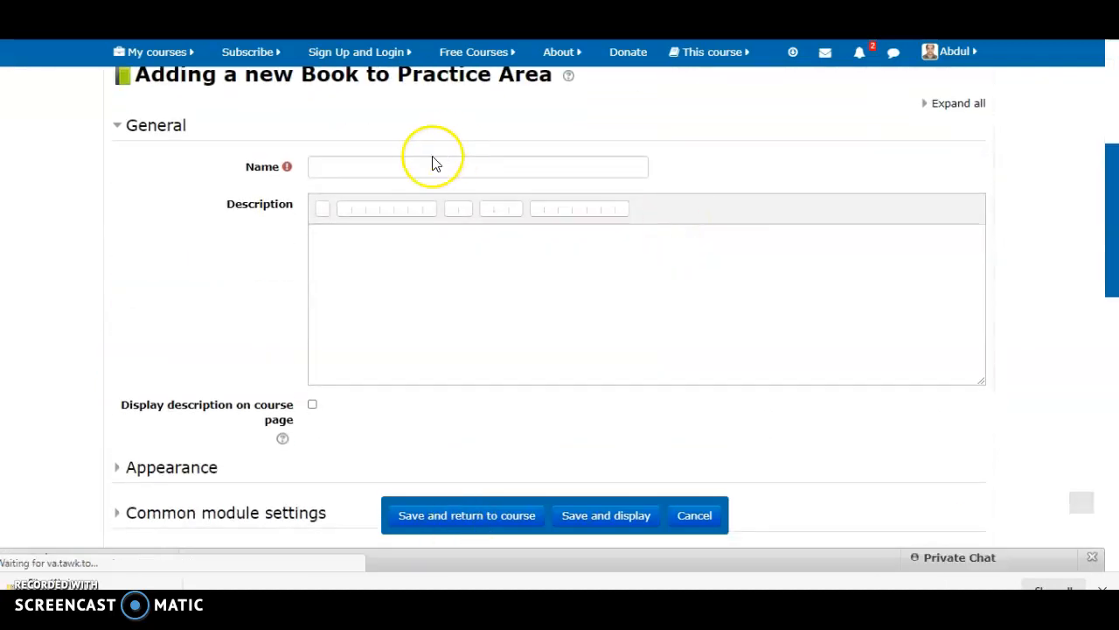
Name the new book CLT and enter the description CLT APPROACH
click(423, 168)
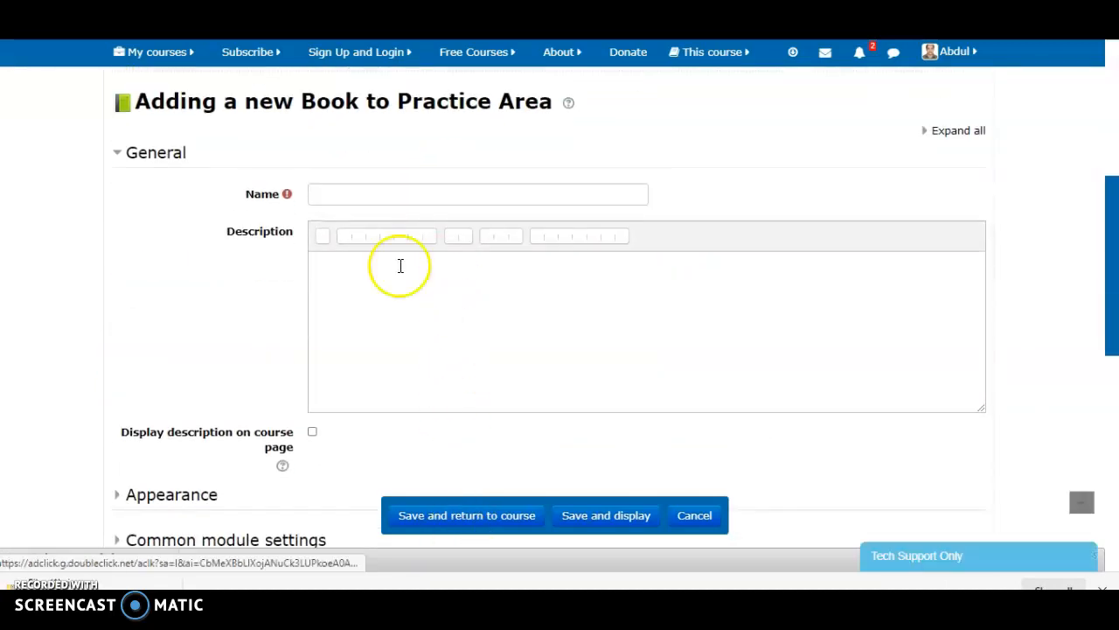
click(372, 190)
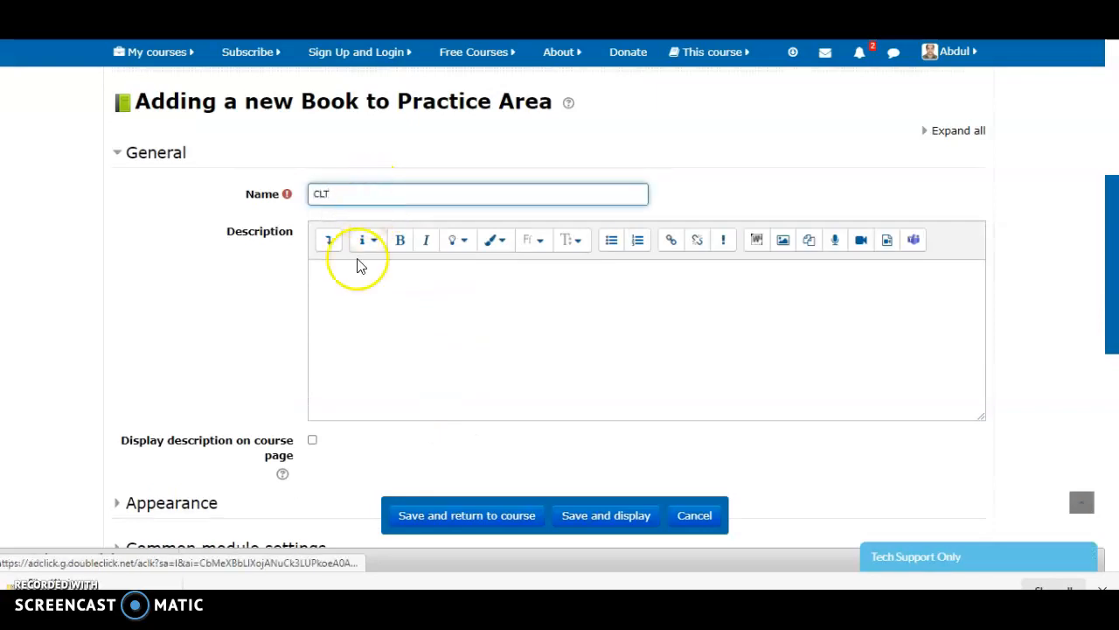
click(354, 295)
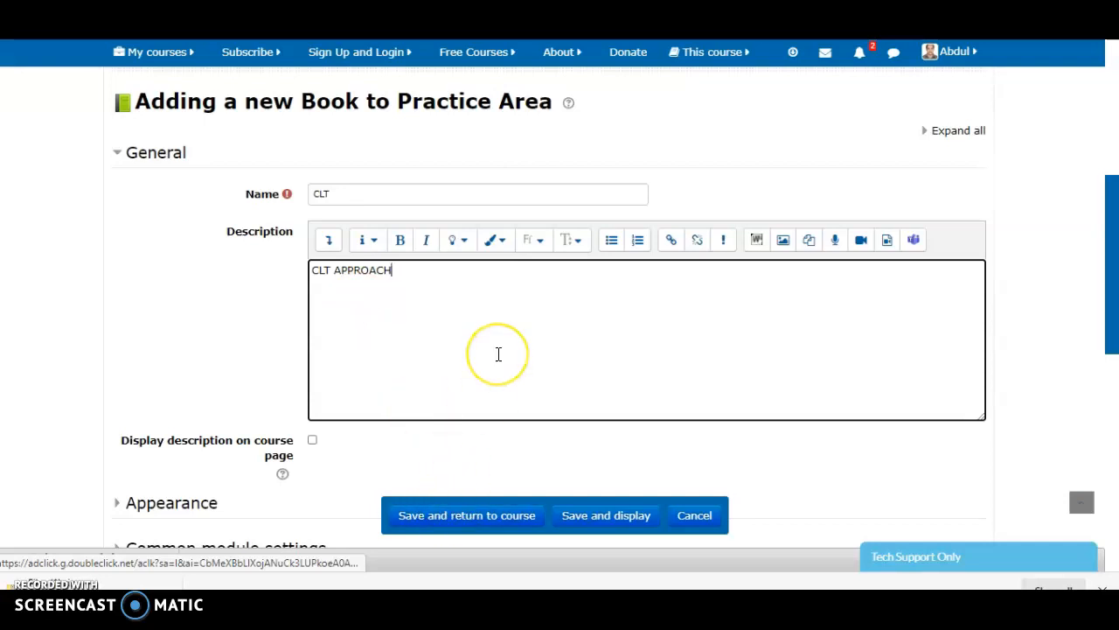
Expand the book's Appearance settings and review the available chapter formatting choices, leaving Numbers selected
scroll(497, 354, down, 2)
scroll(498, 362, down, 1)
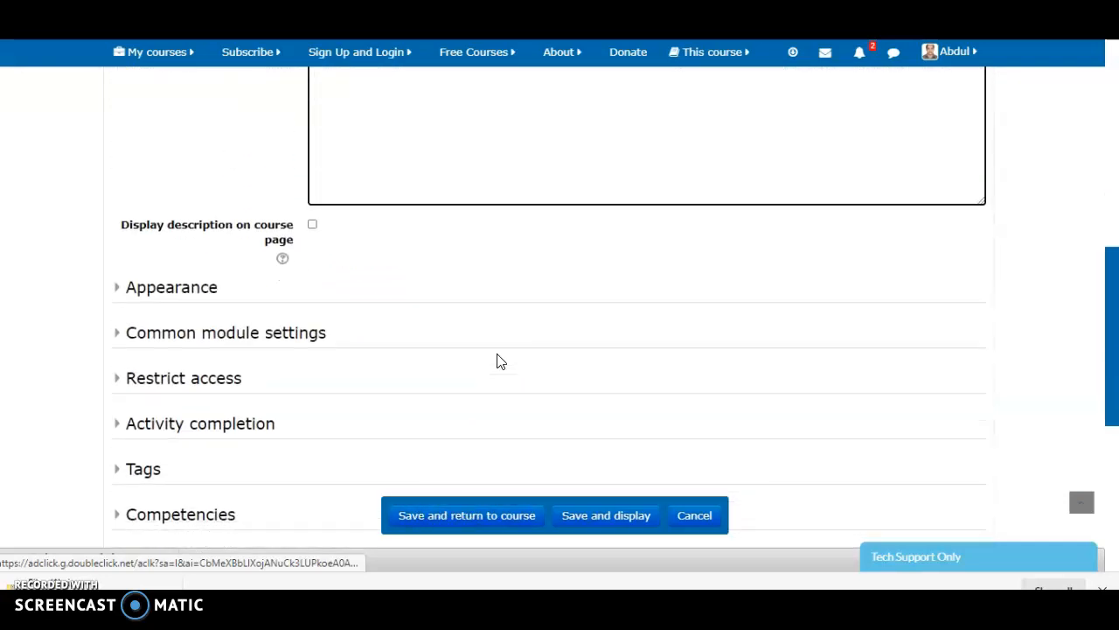
scroll(497, 361, down, 1)
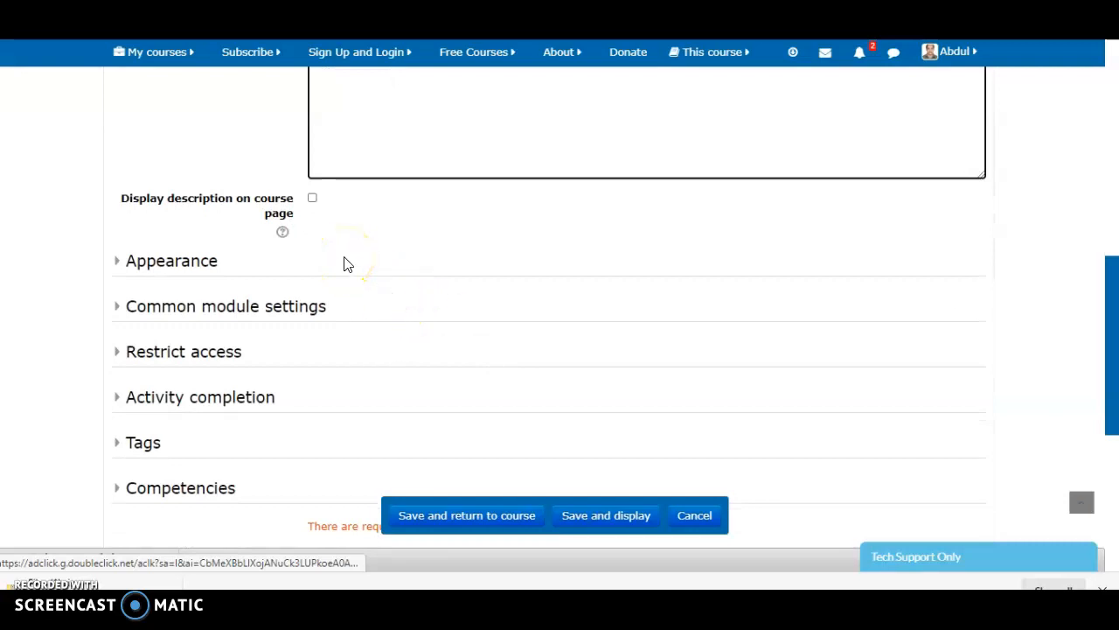
click(143, 262)
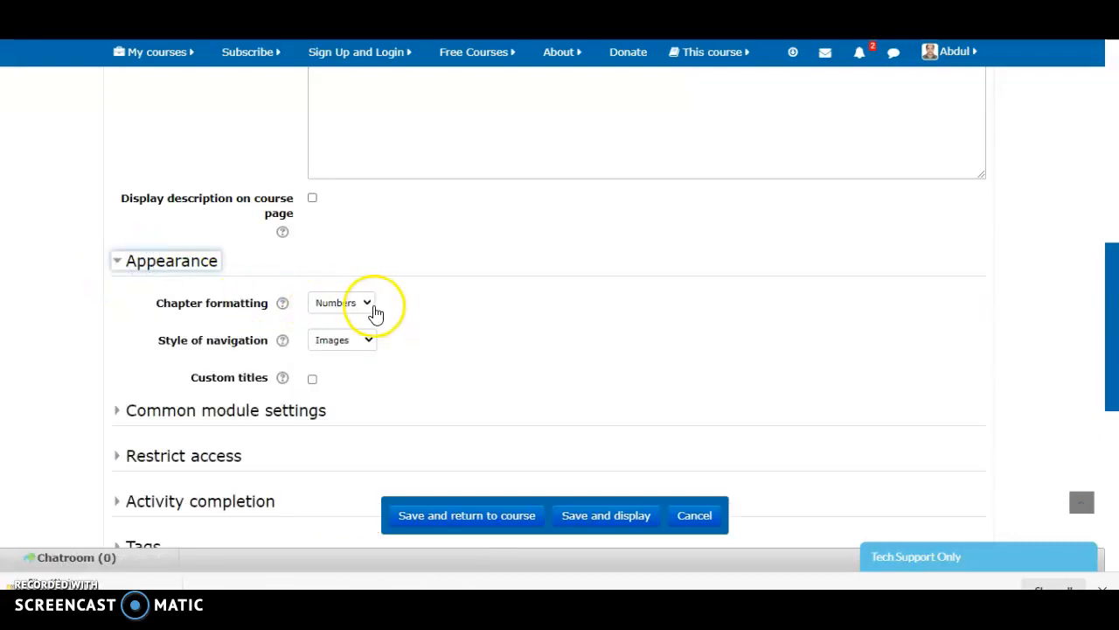
click(369, 308)
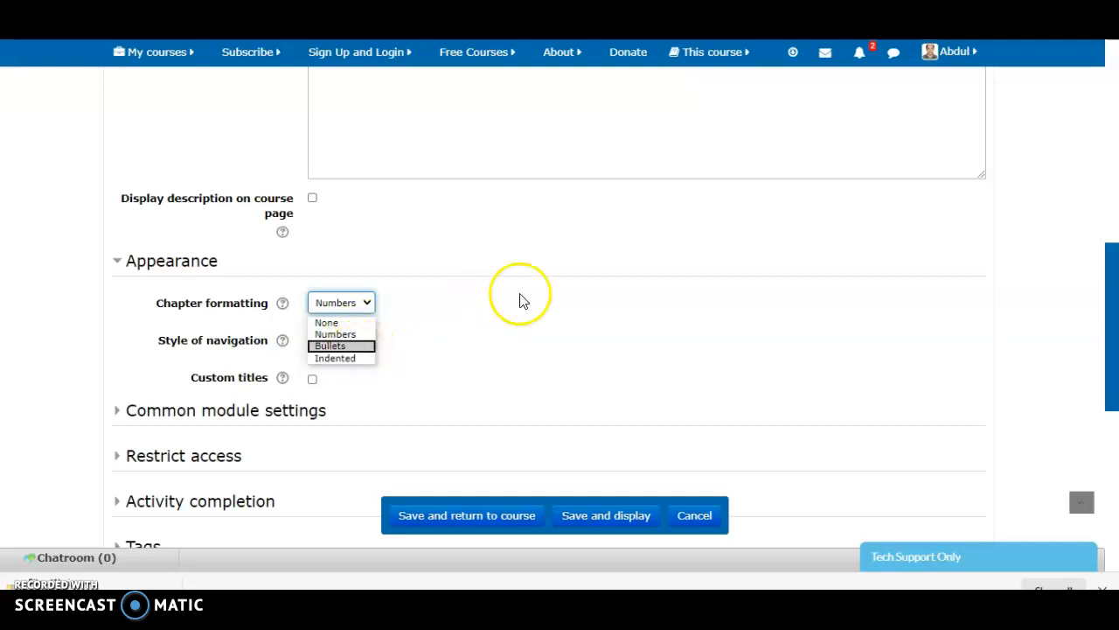
click(462, 350)
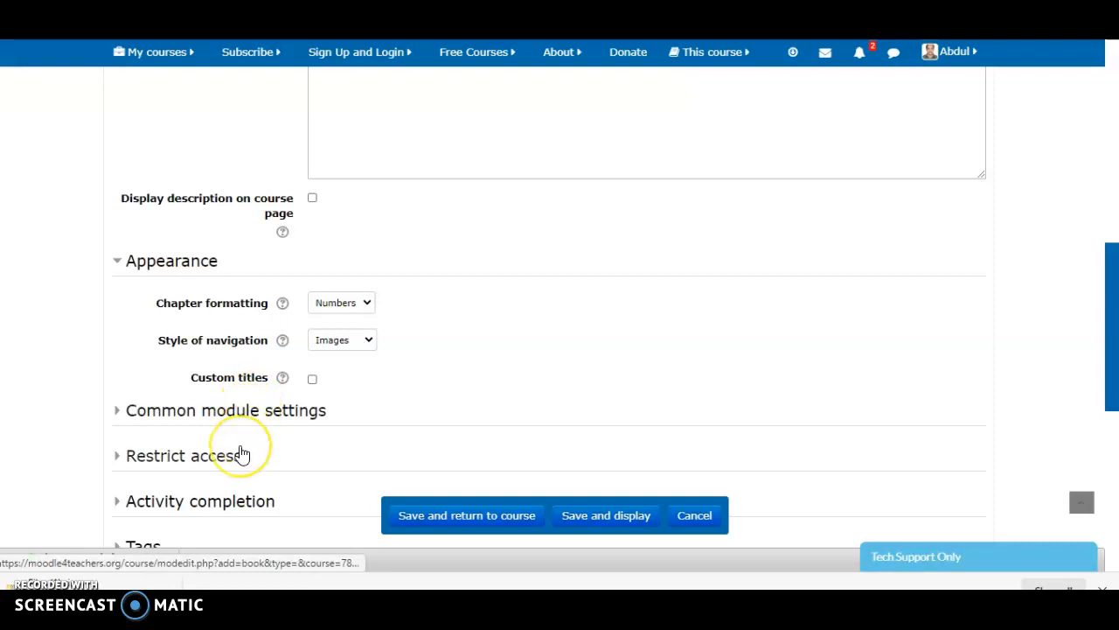
Save the new CLT book and return to the course's Practice Area
scroll(242, 454, down, 2)
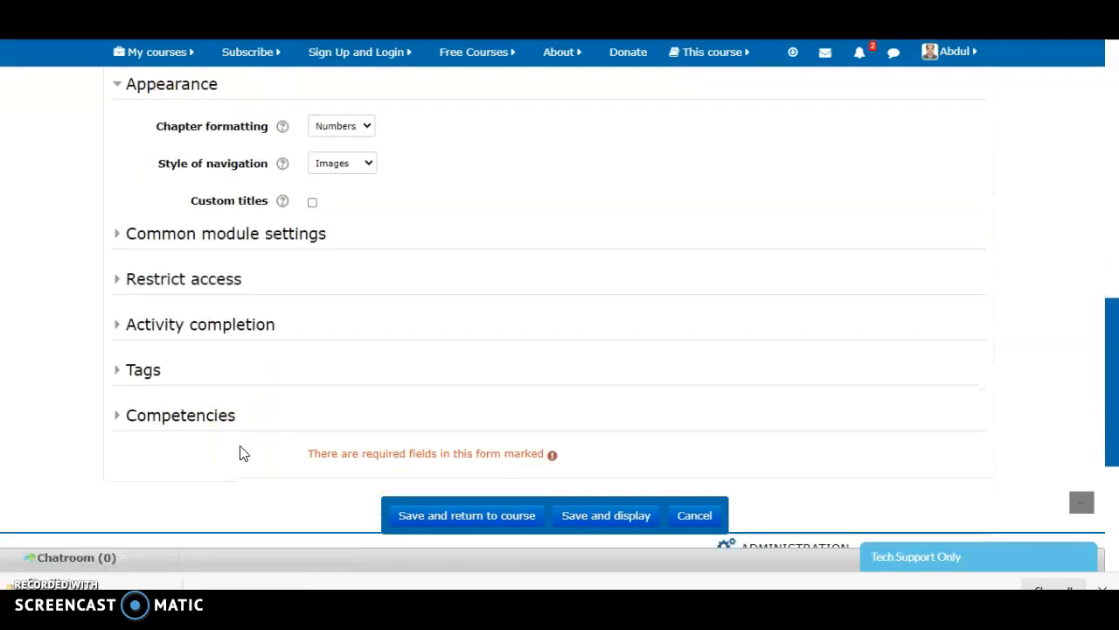
click(272, 474)
click(300, 477)
click(420, 516)
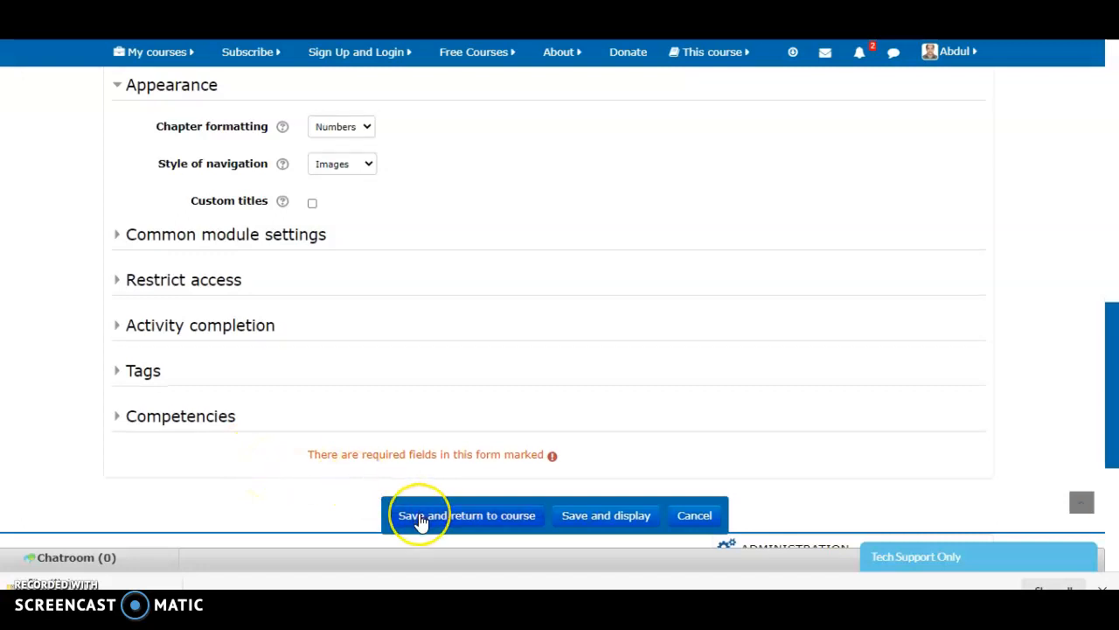
click(419, 517)
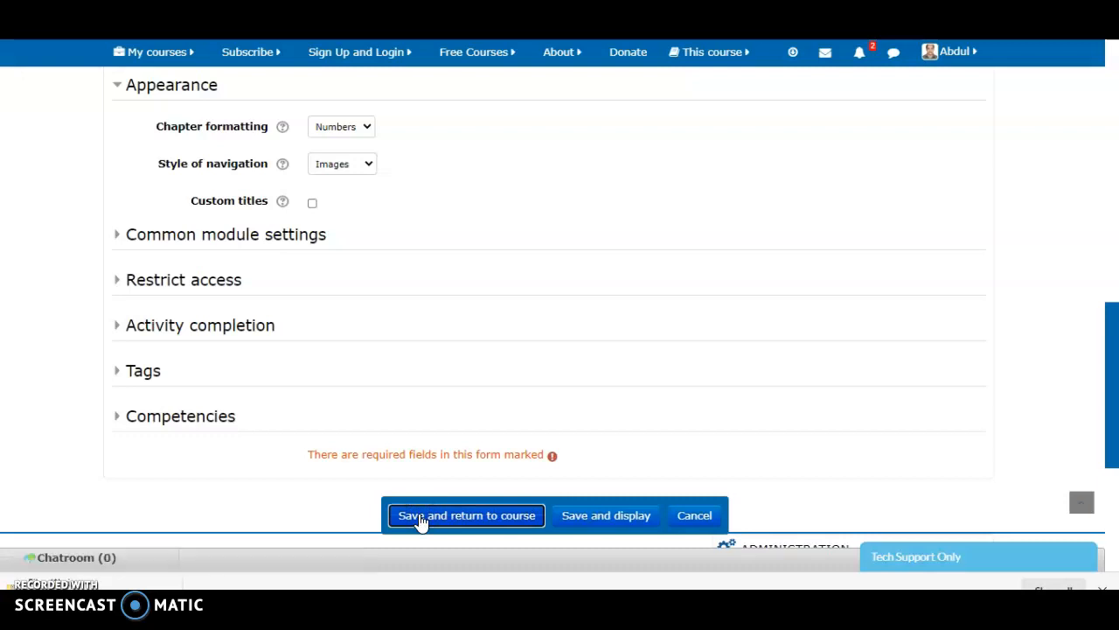
click(490, 426)
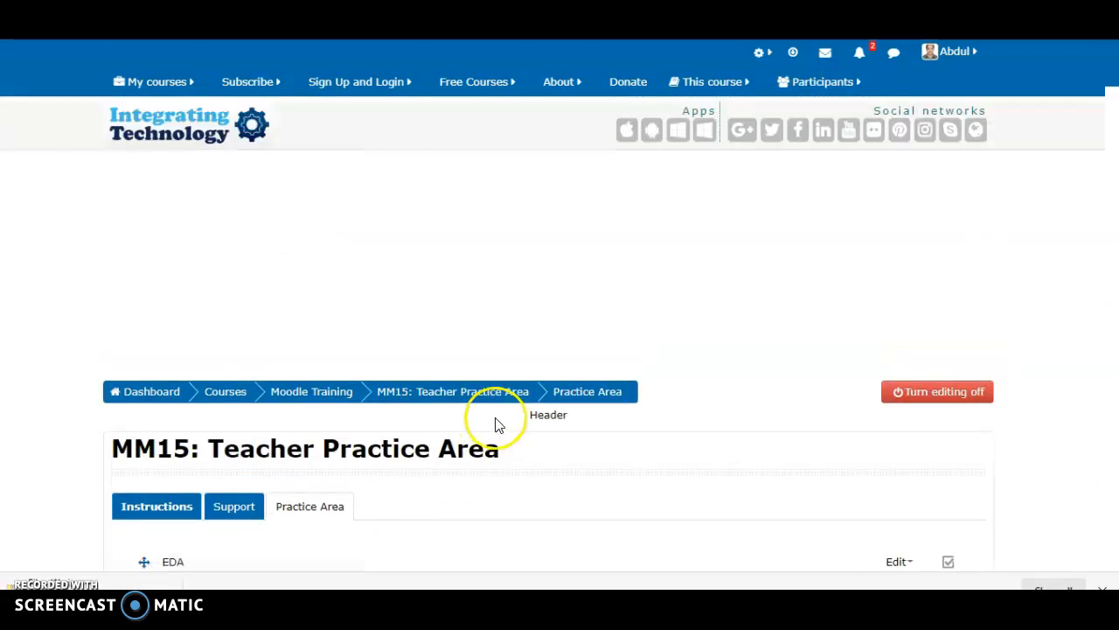
Open the CLT book at the end of the Practice Area to start its first chapter
scroll(459, 433, down, 3)
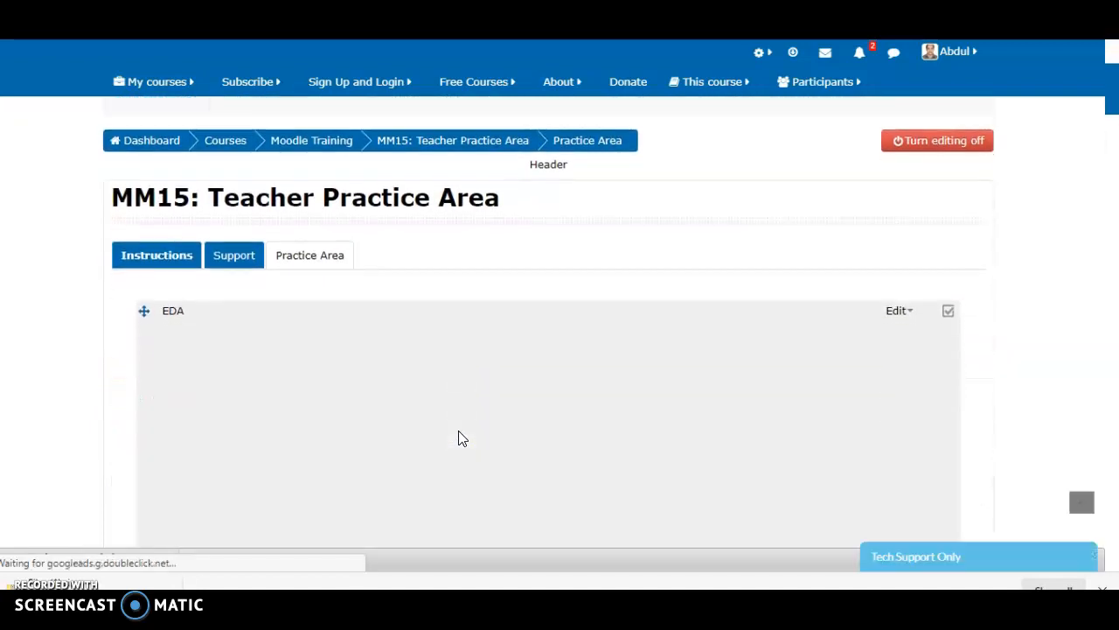
scroll(462, 437, down, 1)
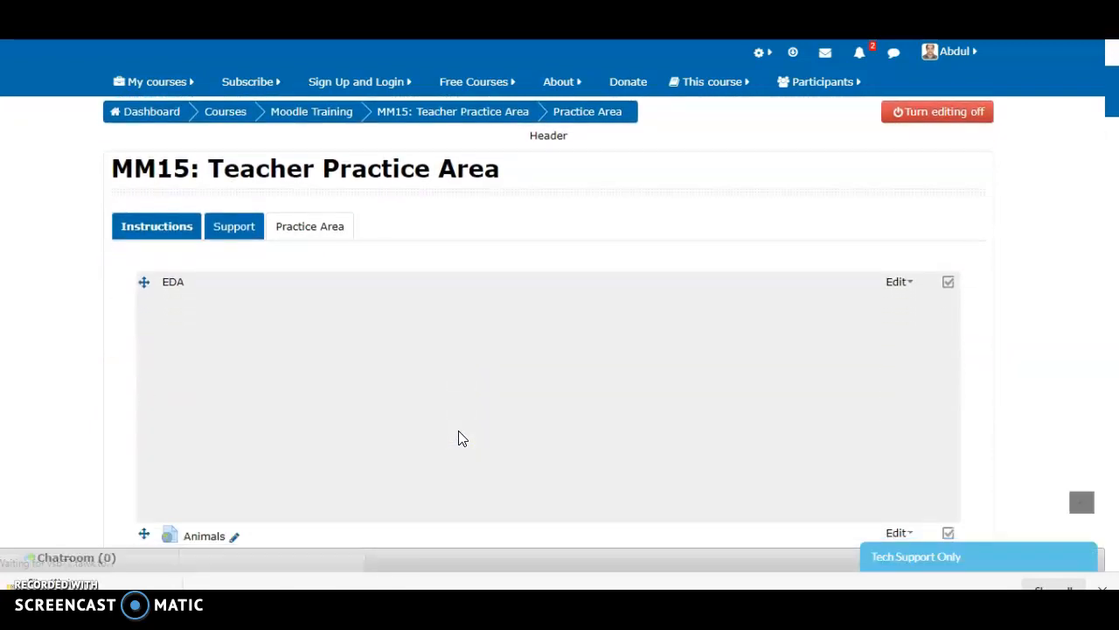
scroll(467, 388, down, 2)
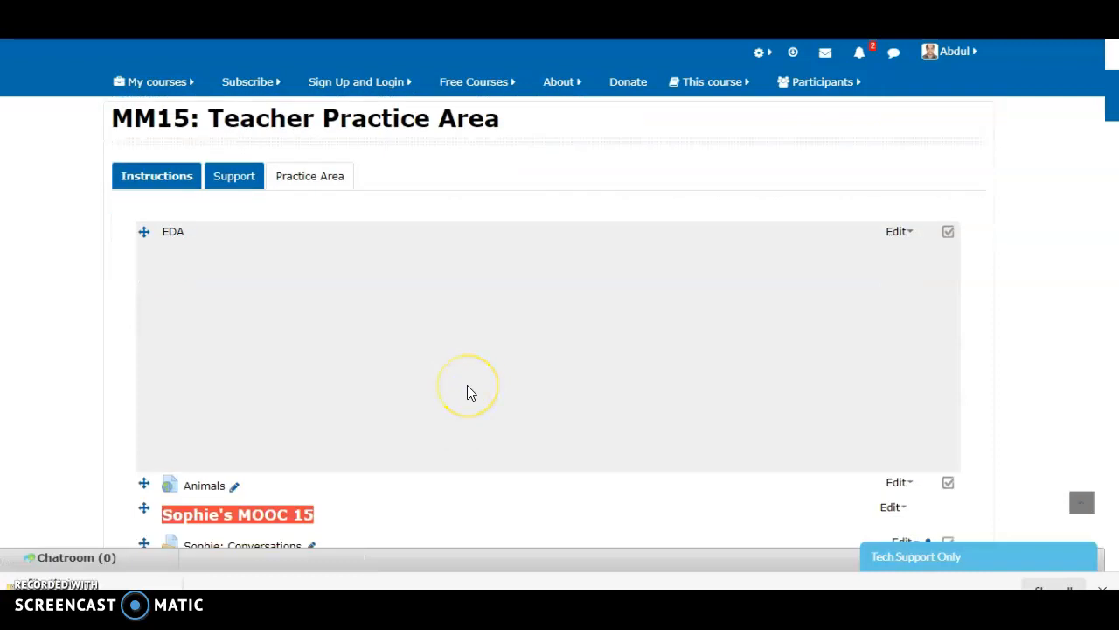
scroll(467, 393, up, 3)
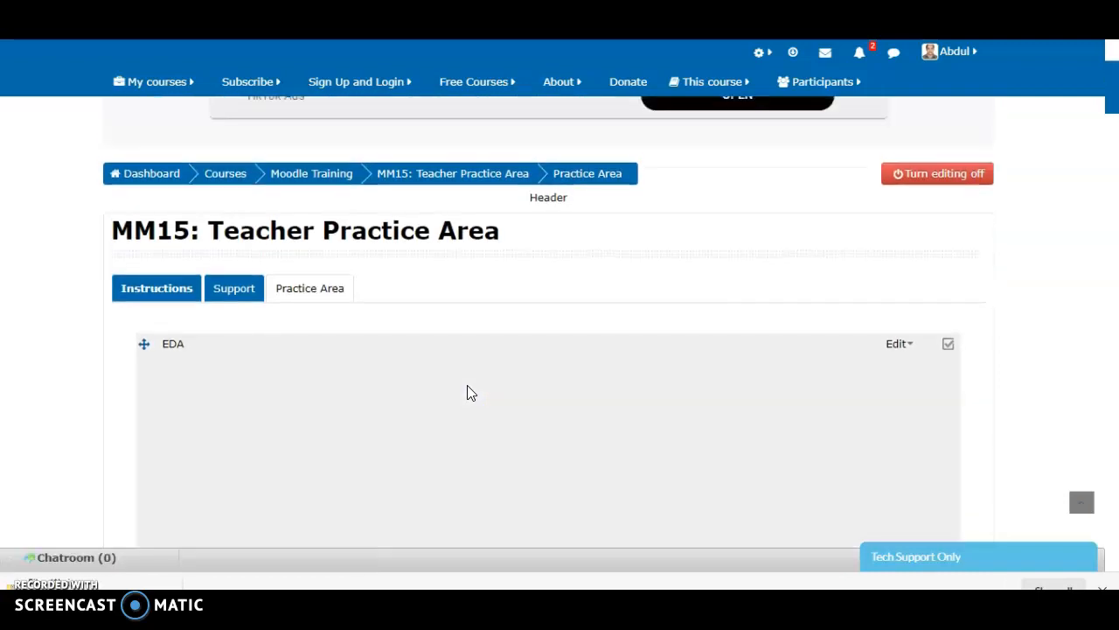
scroll(468, 392, down, 9)
scroll(468, 386, down, 20)
click(468, 385)
scroll(376, 254, up, 1)
scroll(376, 260, up, 5)
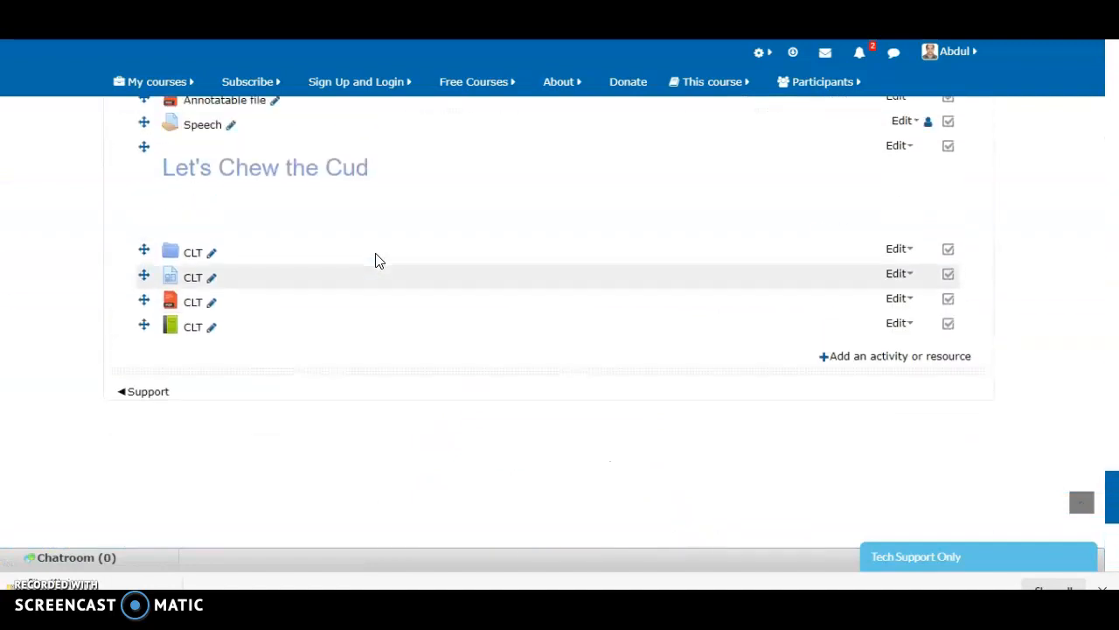
click(215, 337)
click(193, 335)
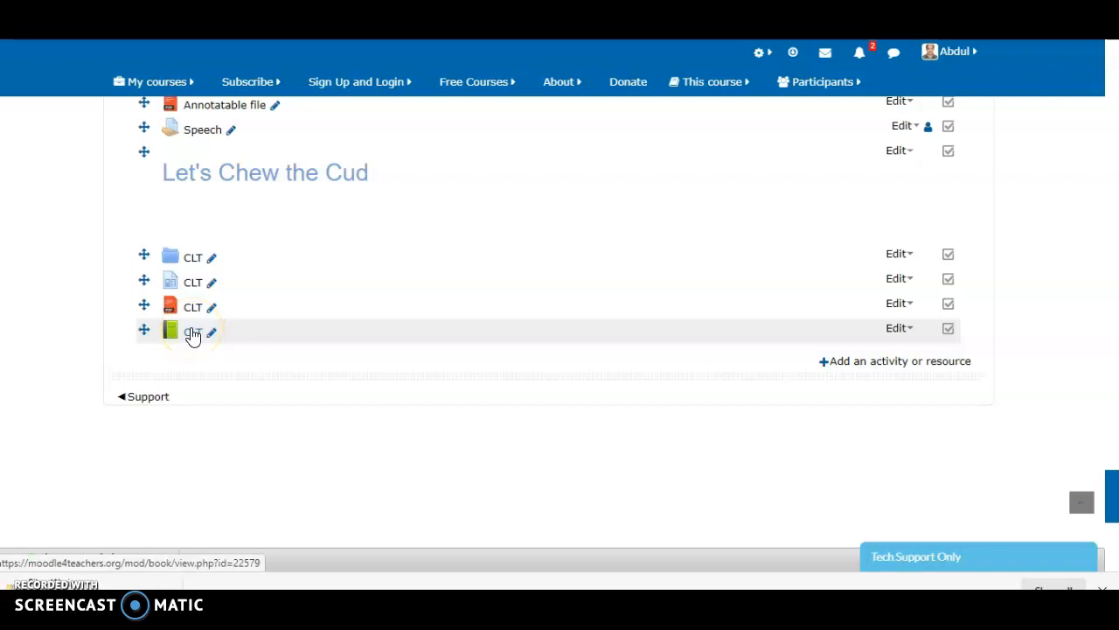
click(188, 336)
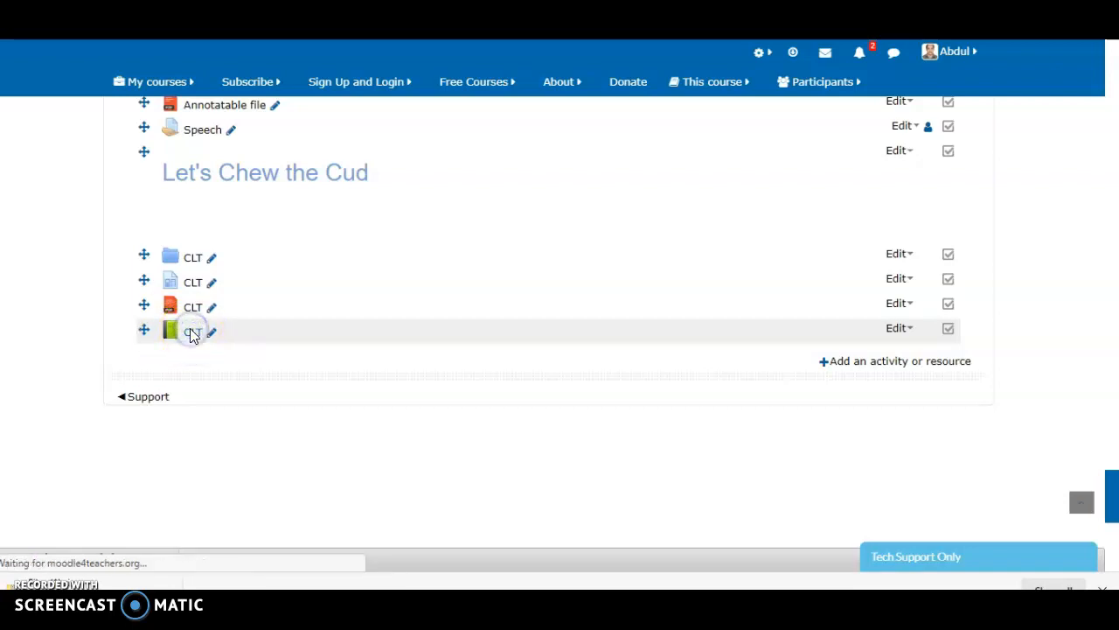
click(193, 334)
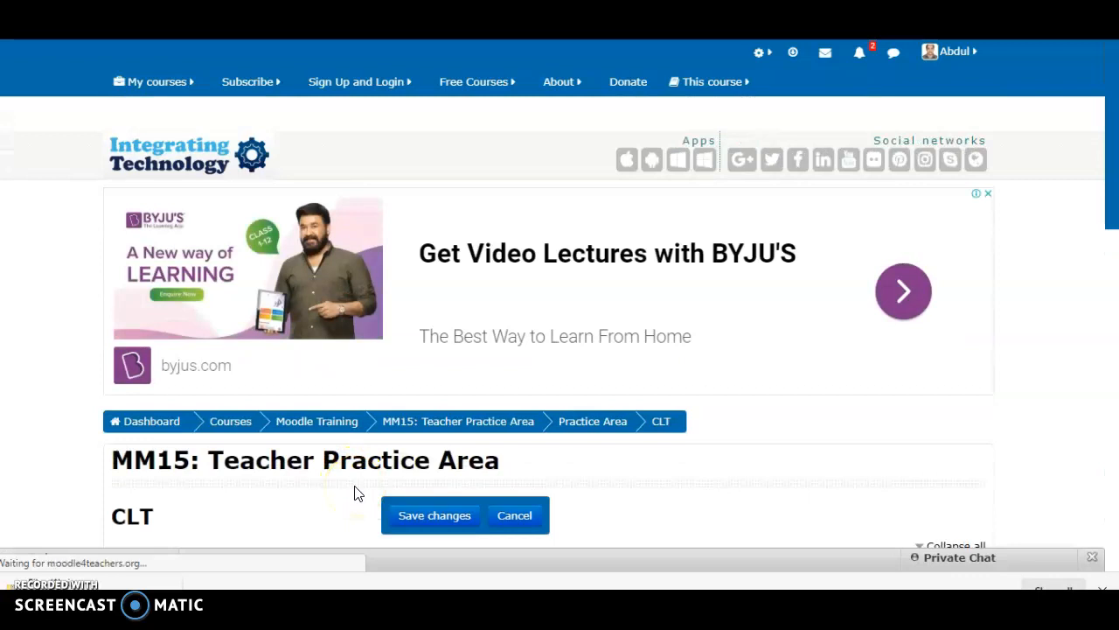
Give the CLT book's first chapter the title Activities
scroll(354, 493, down, 4)
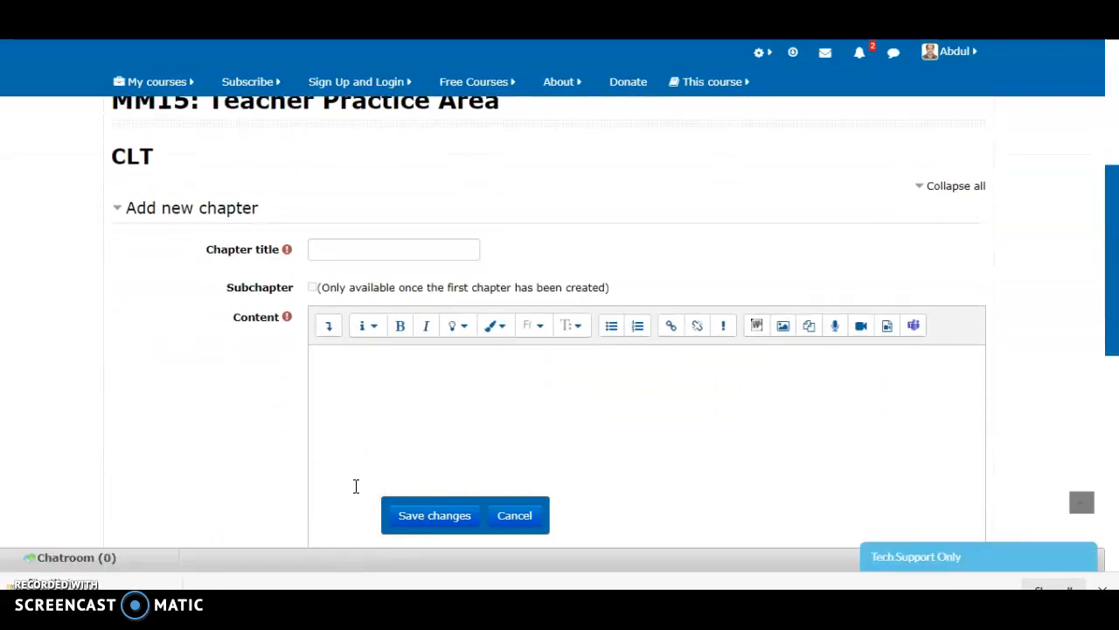
click(357, 250)
click(358, 250)
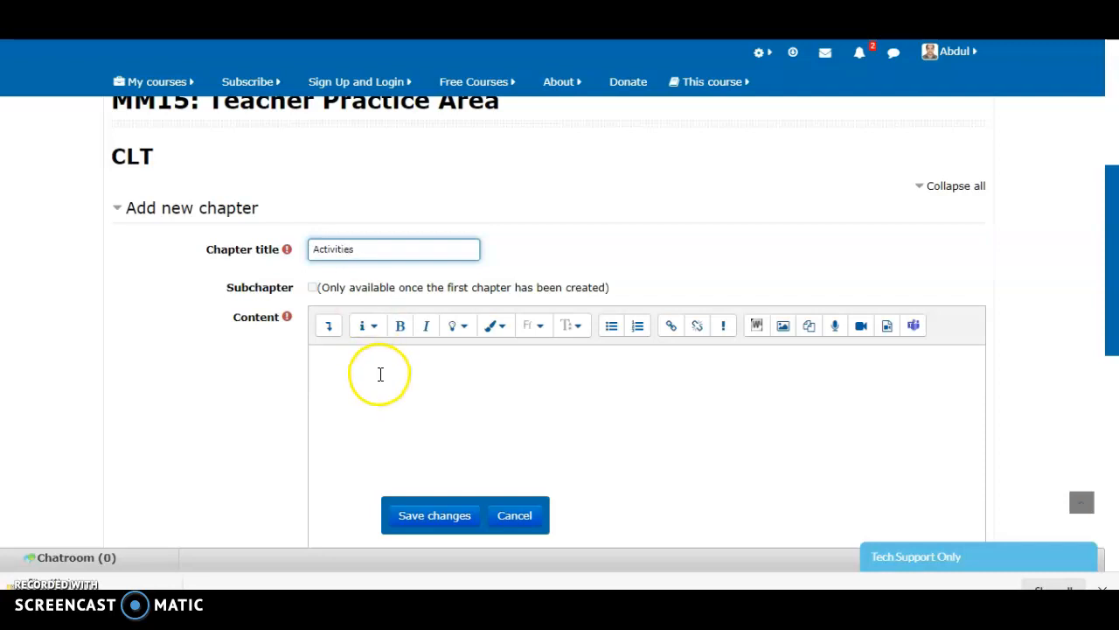
Fill the chapter content with two lines of the repeated letter c as placeholder text, and save the chapter
click(378, 378)
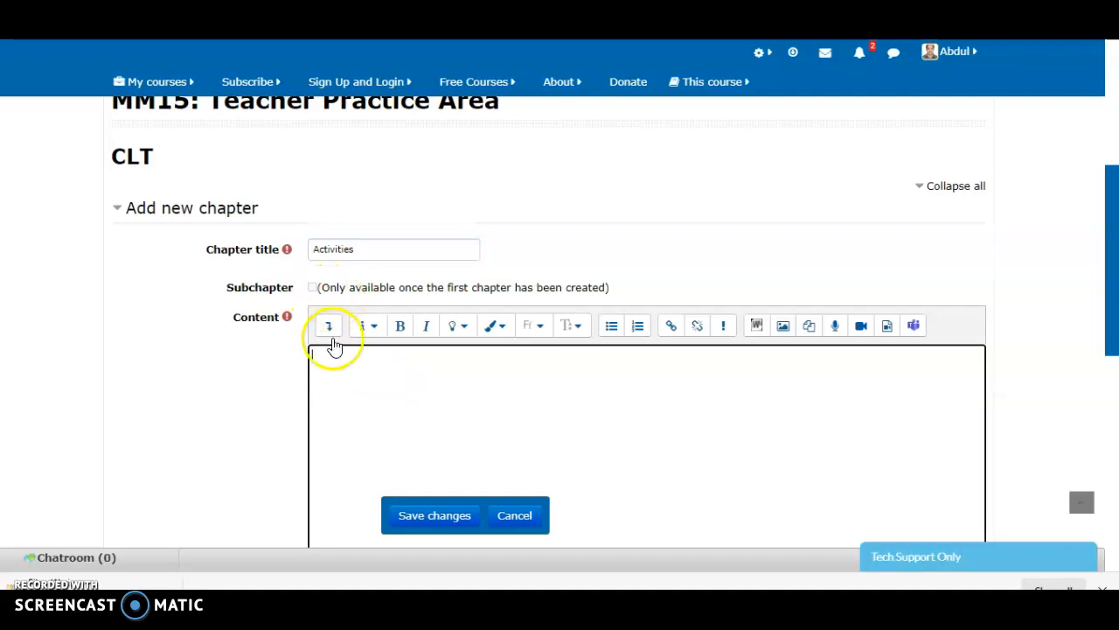
click(351, 380)
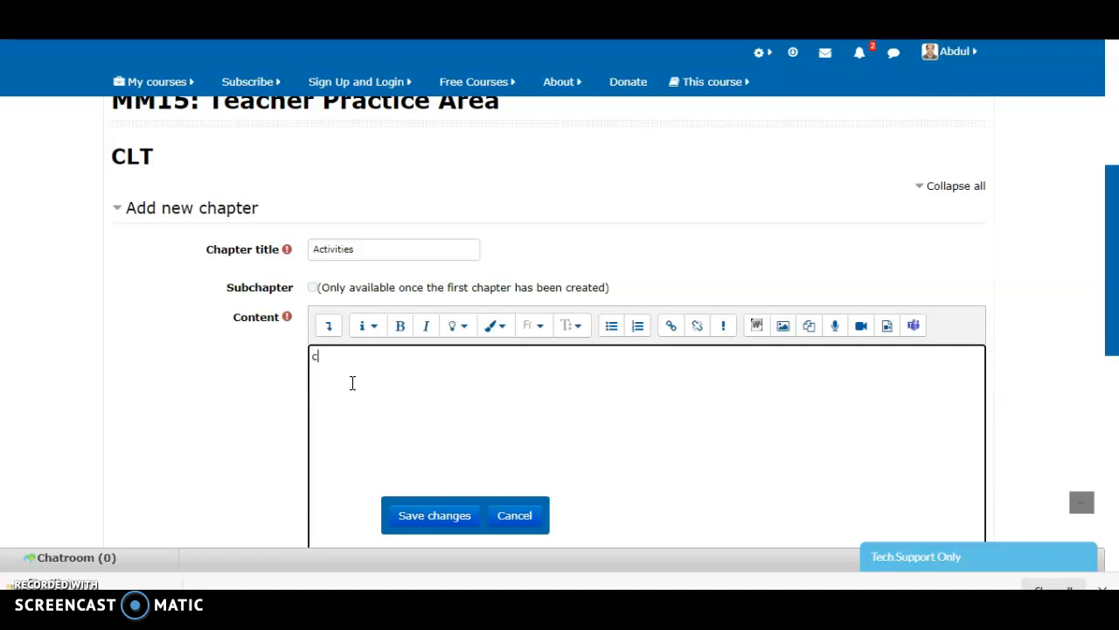
text(ccccccccccccccccccccccccccccccccccccccccccccccccccccccccccccc)
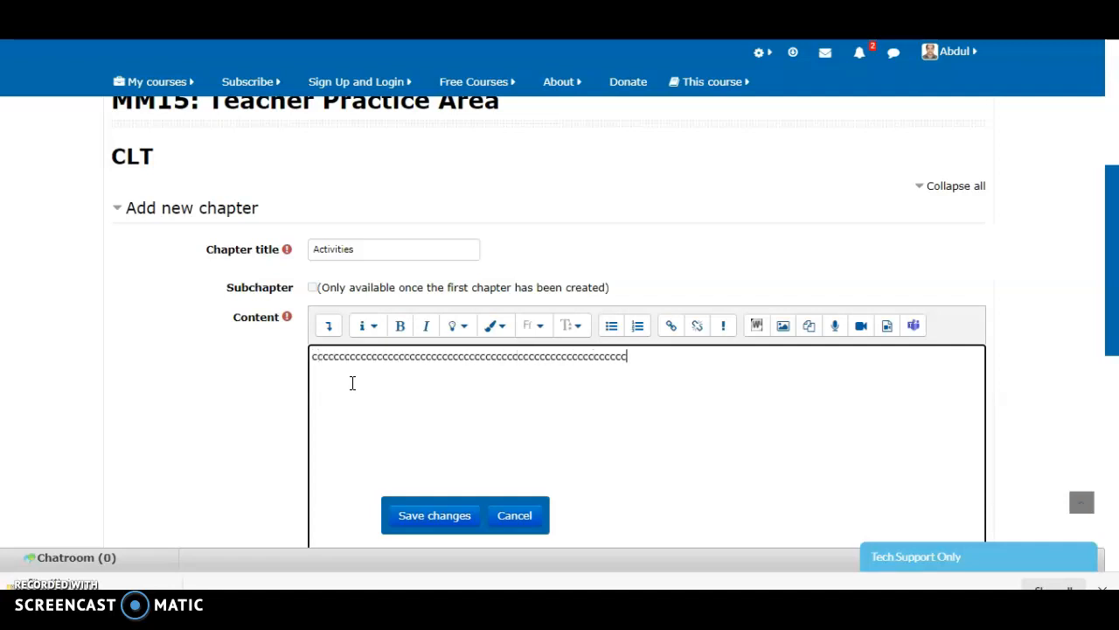
key(Return)
text(c)
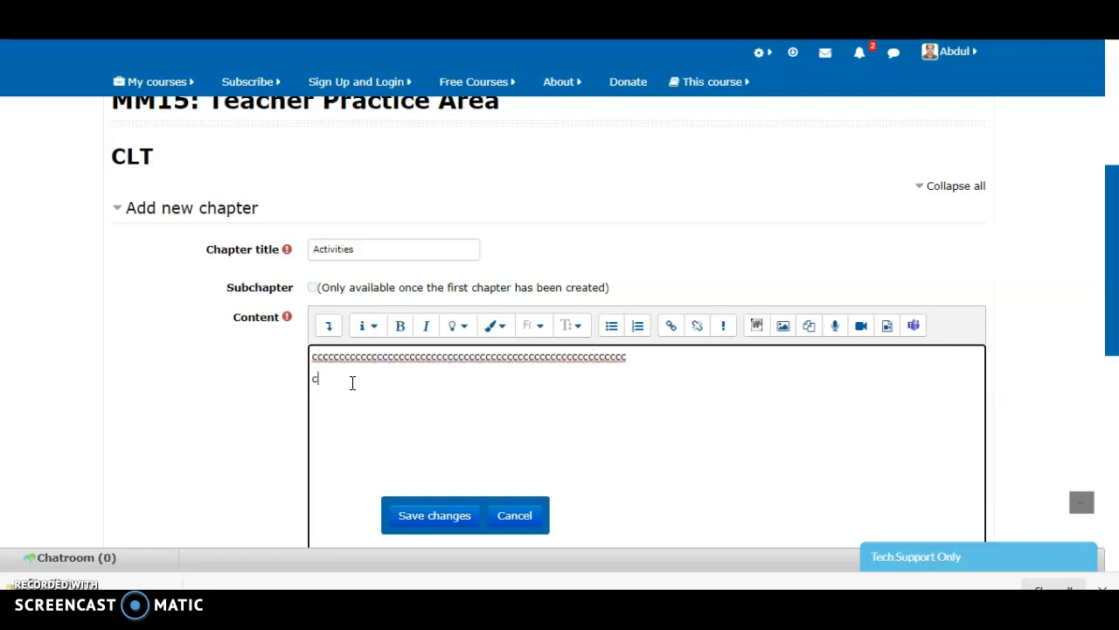
text(ccccccccccccccccccccccccccccccccccccccccccccccccccccccccccc)
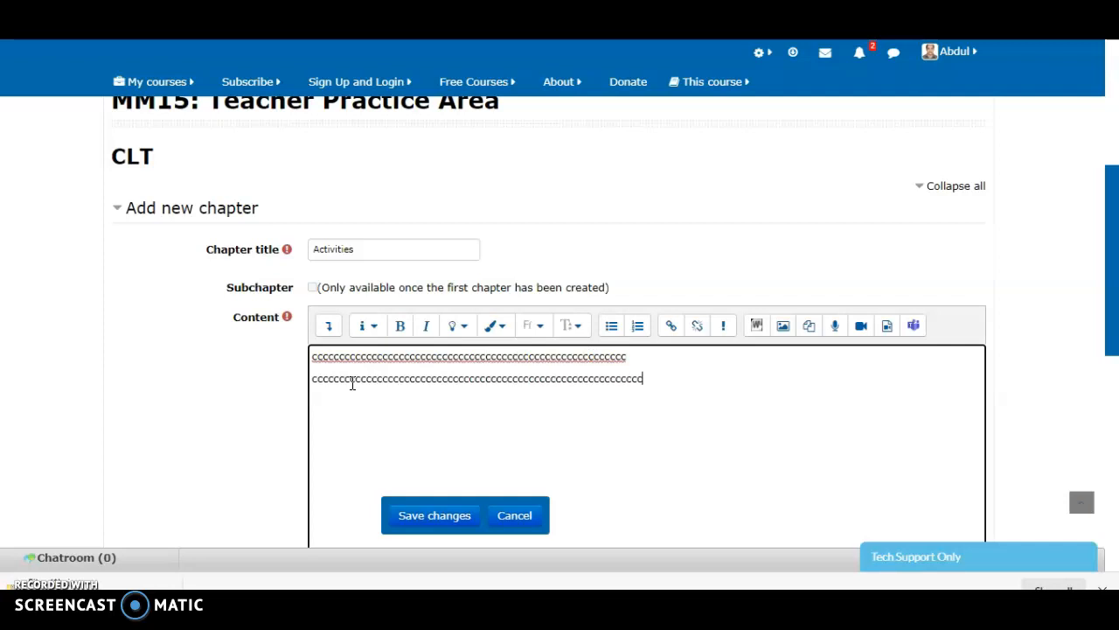
click(430, 516)
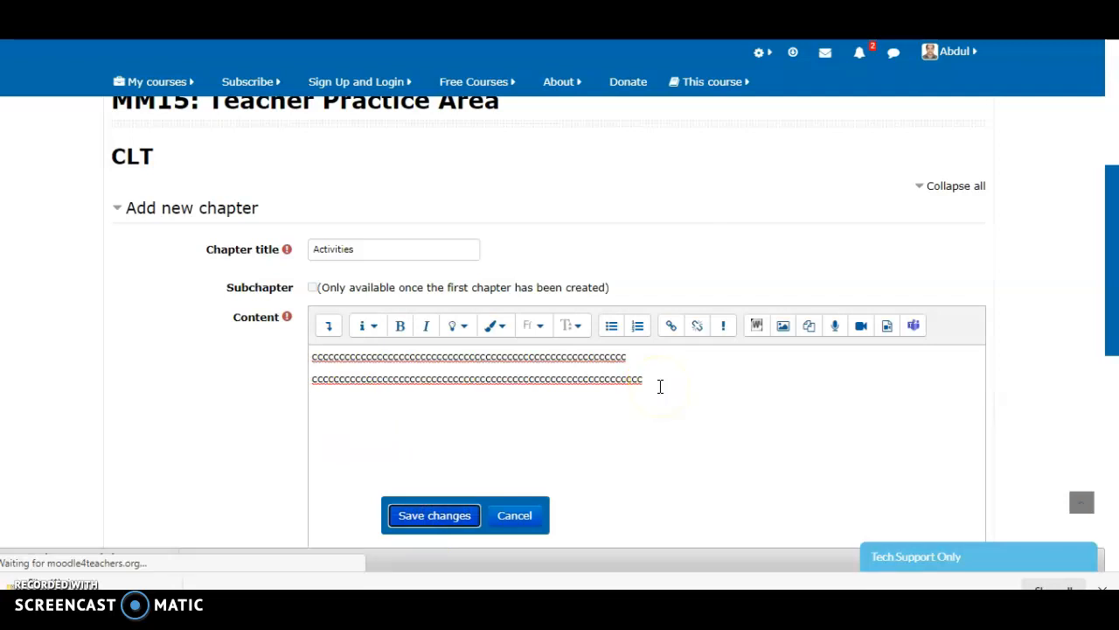
Examine the saved Activities chapter, including its content and the book's table of contents
scroll(660, 386, down, 4)
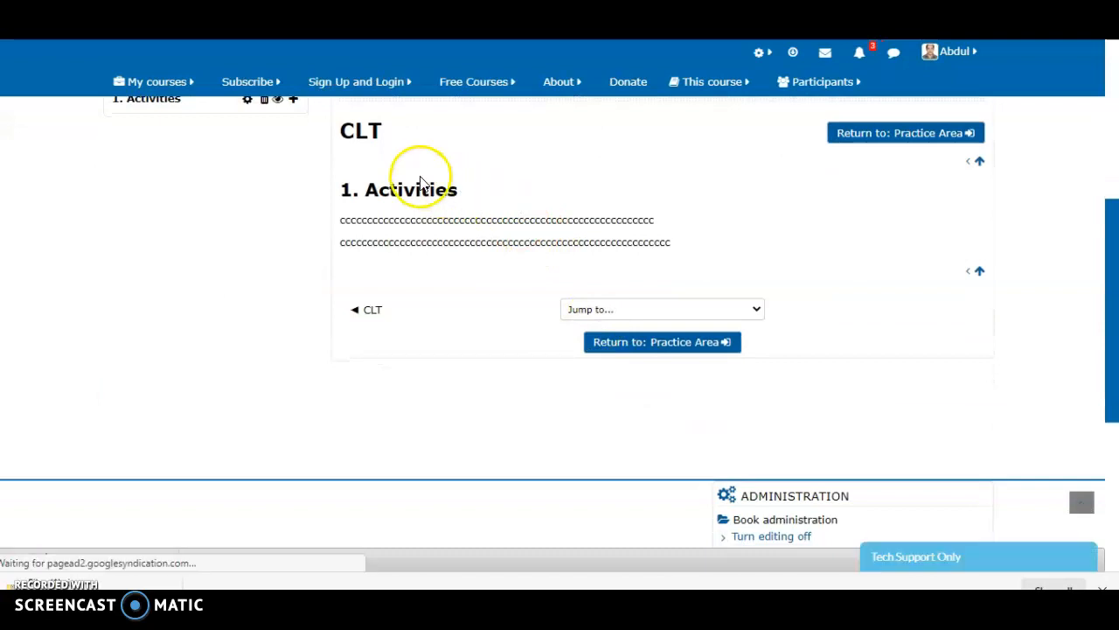
scroll(421, 176, up, 1)
scroll(422, 176, up, 2)
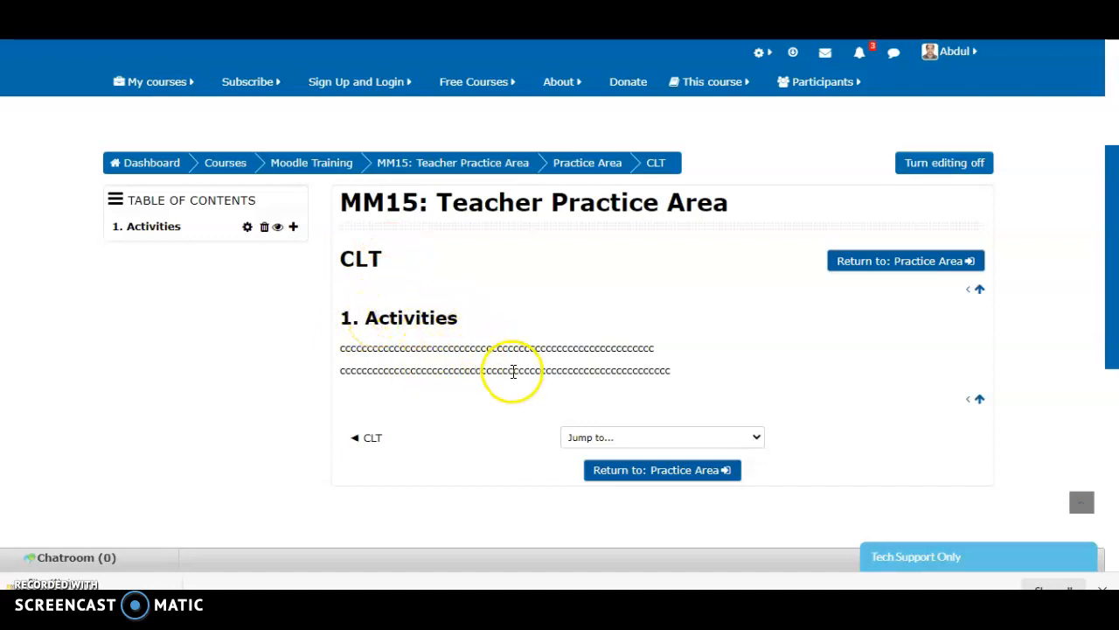
Return from the CLT book to the Practice Area and go to the end of its resource list
click(644, 476)
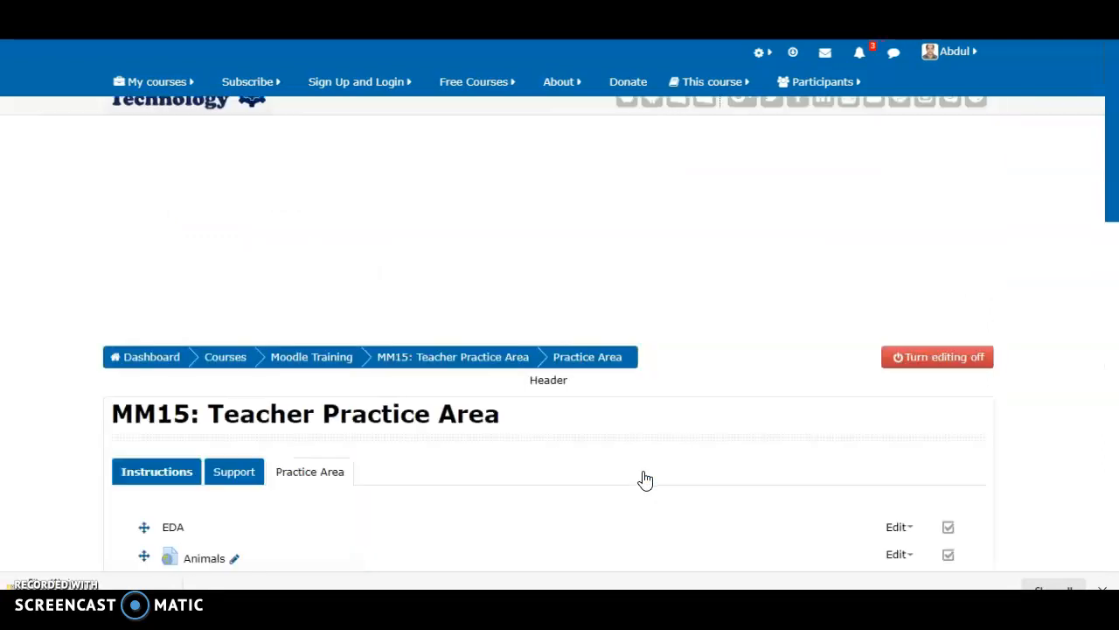
scroll(644, 480, down, 20)
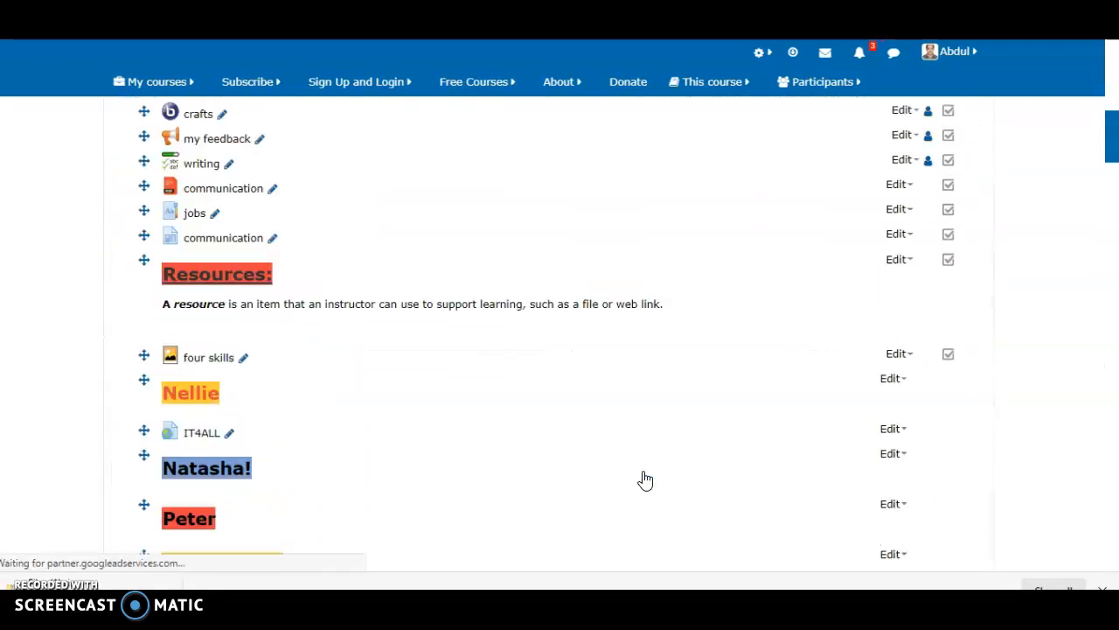
scroll(645, 480, down, 20)
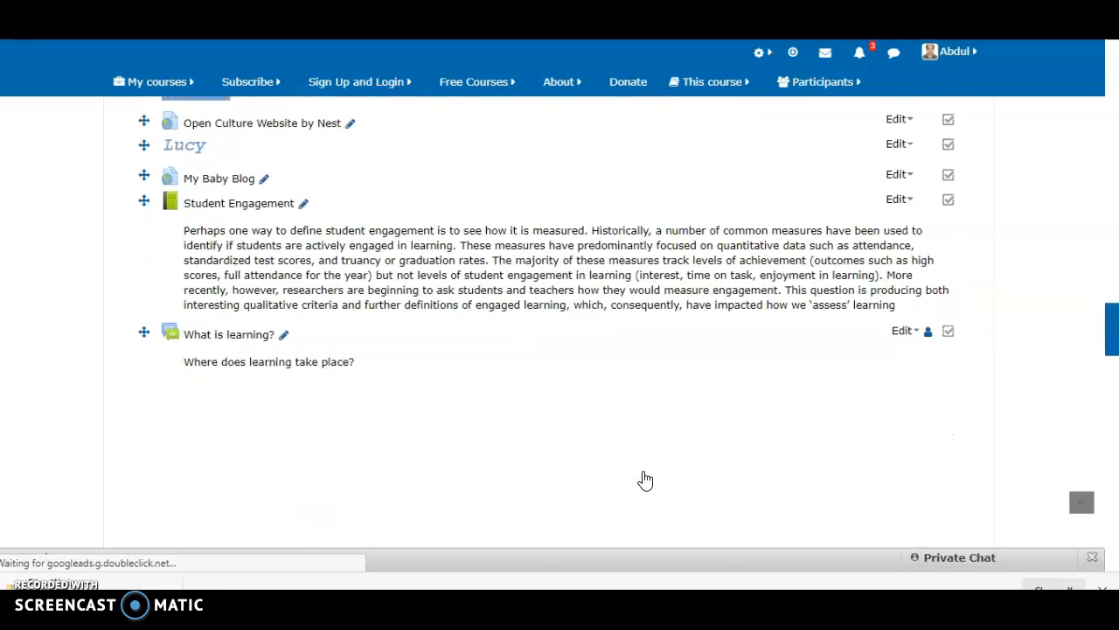
scroll(645, 481, up, 5)
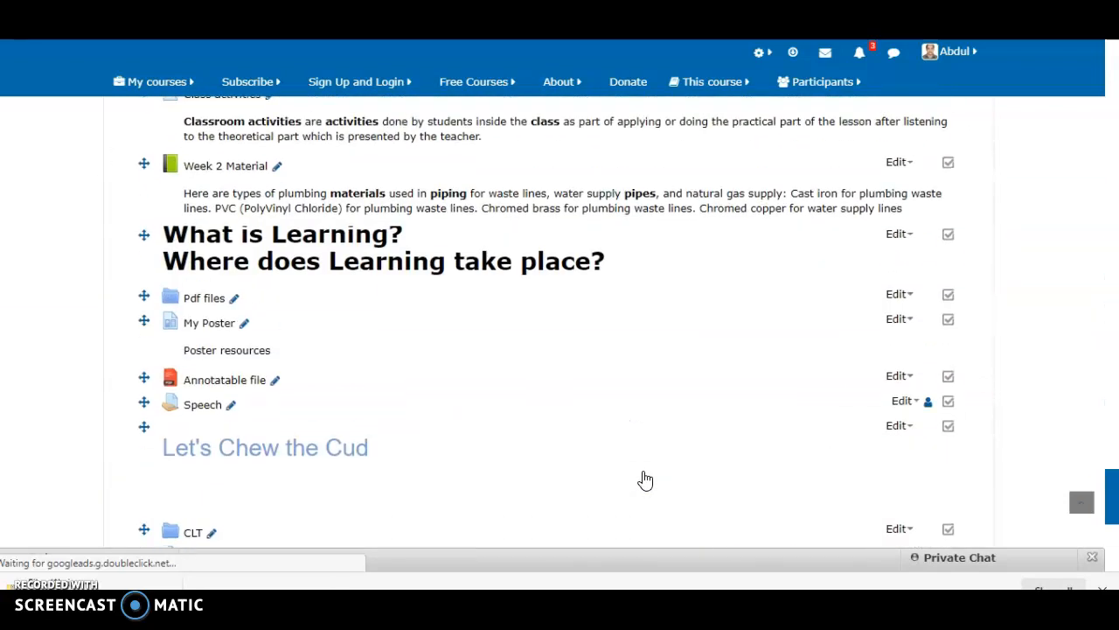
scroll(645, 480, down, 2)
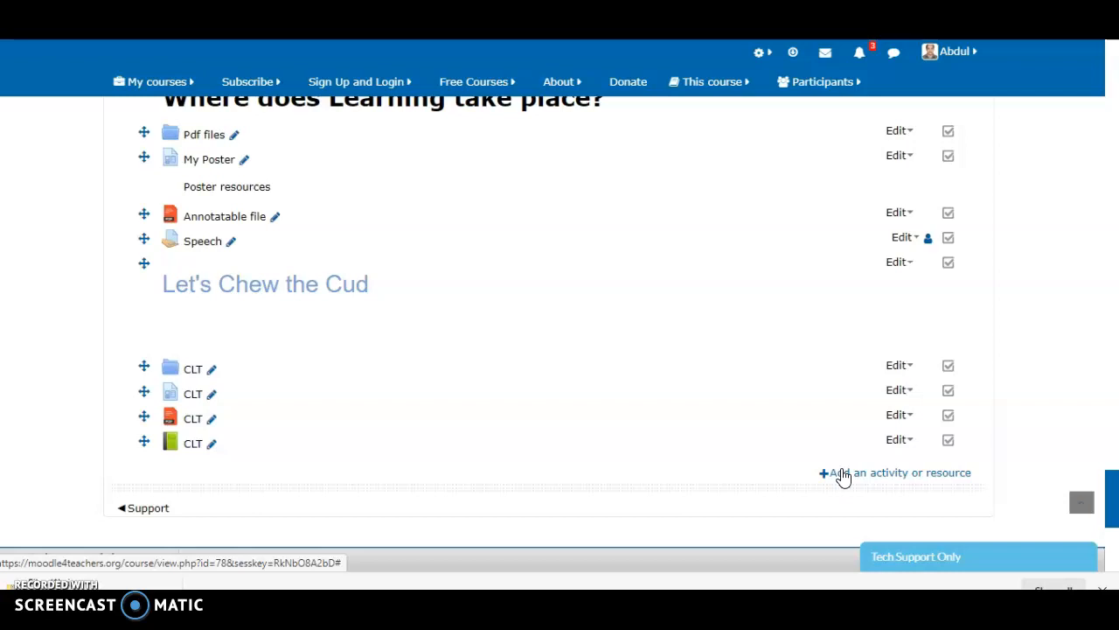
Start adding a File resource at the end of the Practice Area
click(843, 474)
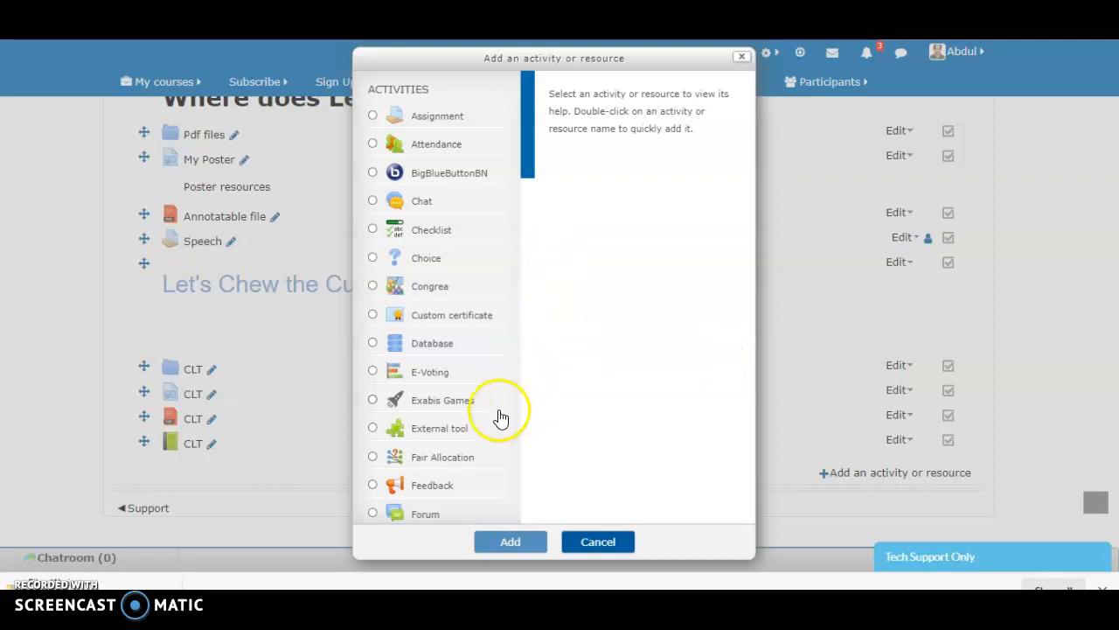
scroll(500, 418, down, 10)
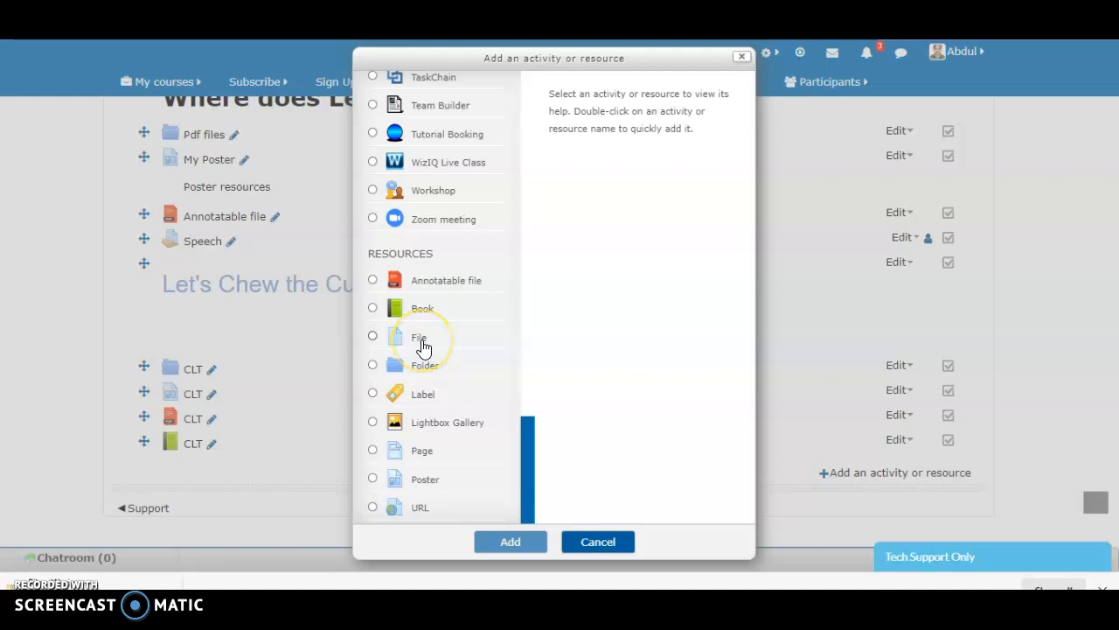
click(424, 347)
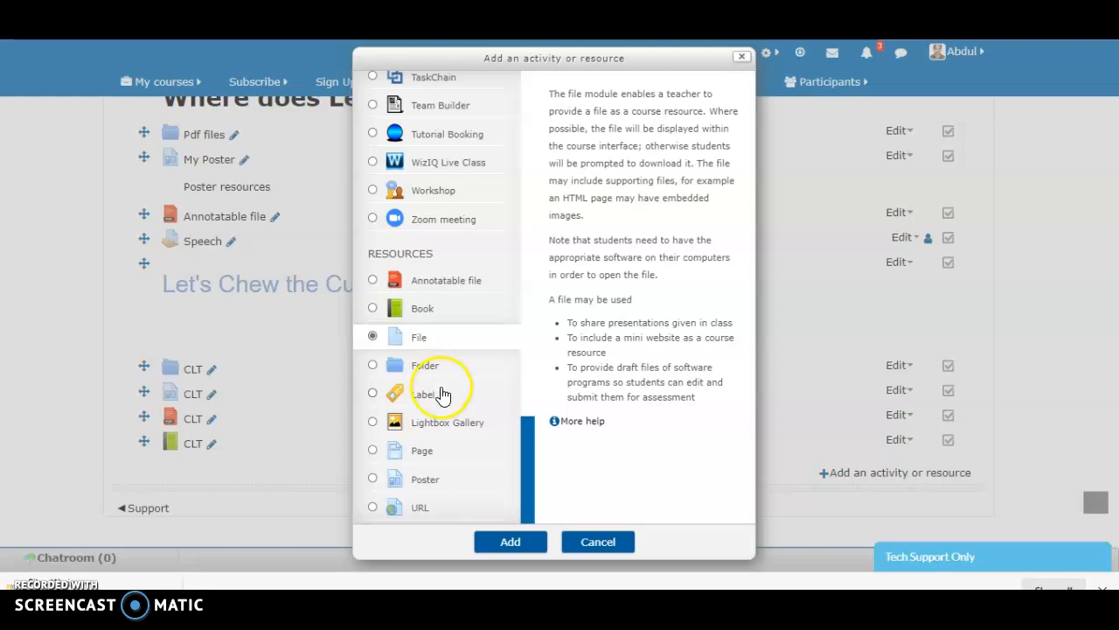
click(505, 542)
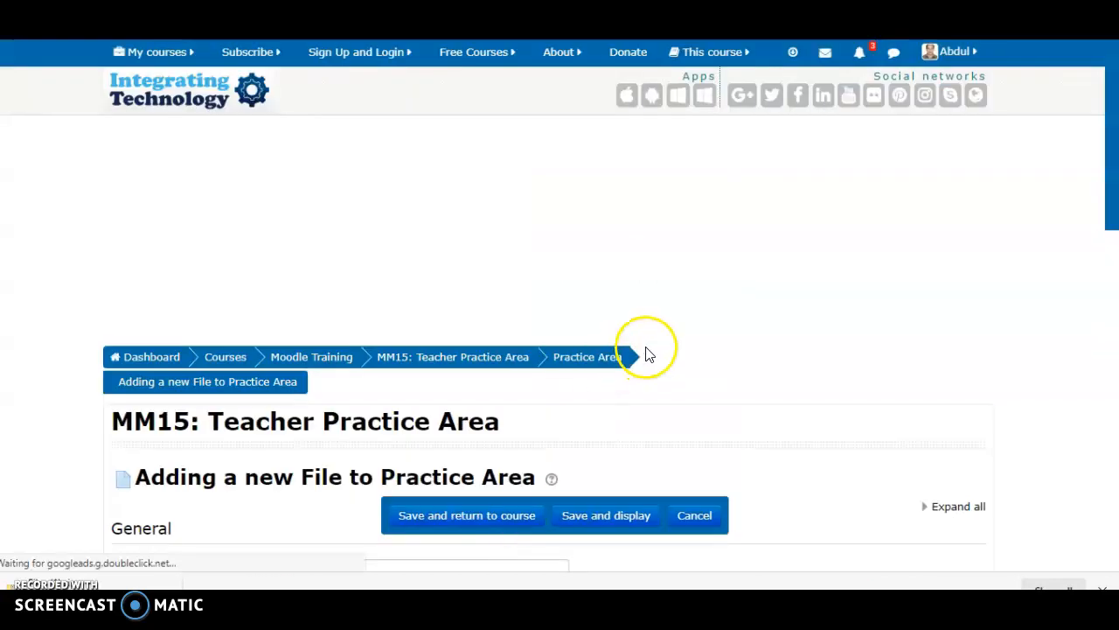
Name the new file resource CLT and fill its description with a line of the repeated letter X
scroll(647, 352, down, 8)
scroll(647, 352, up, 3)
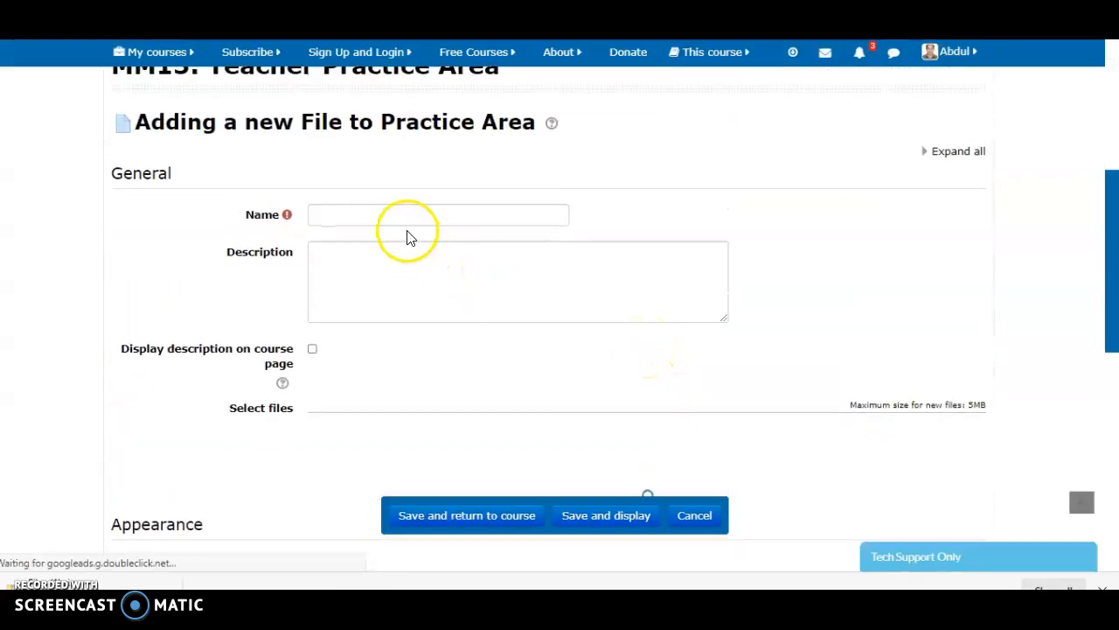
click(406, 216)
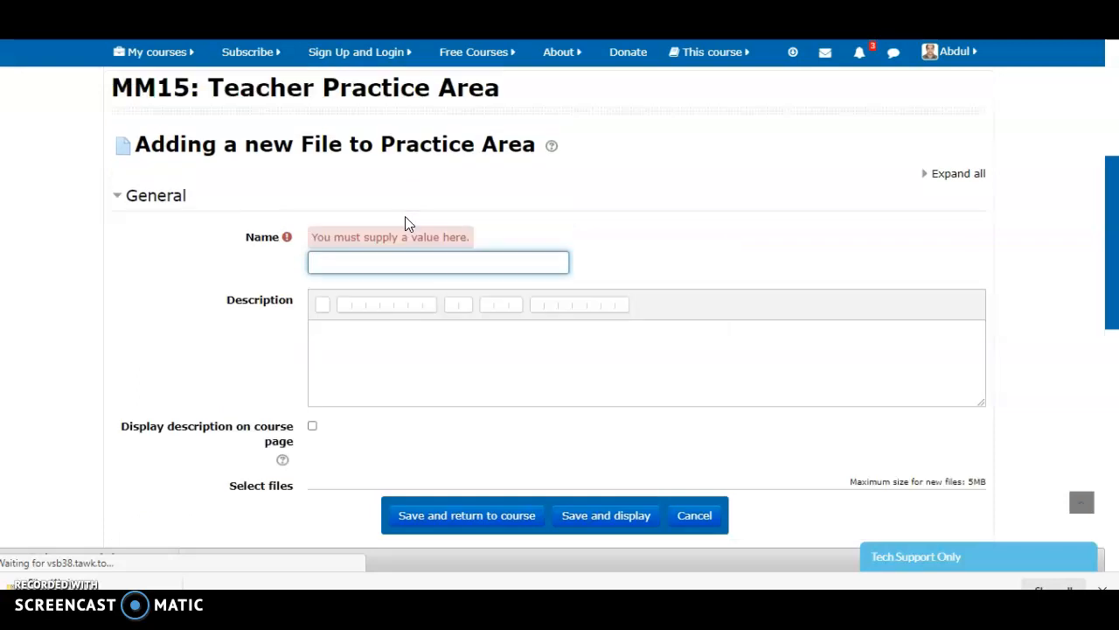
click(381, 259)
text(CLT)
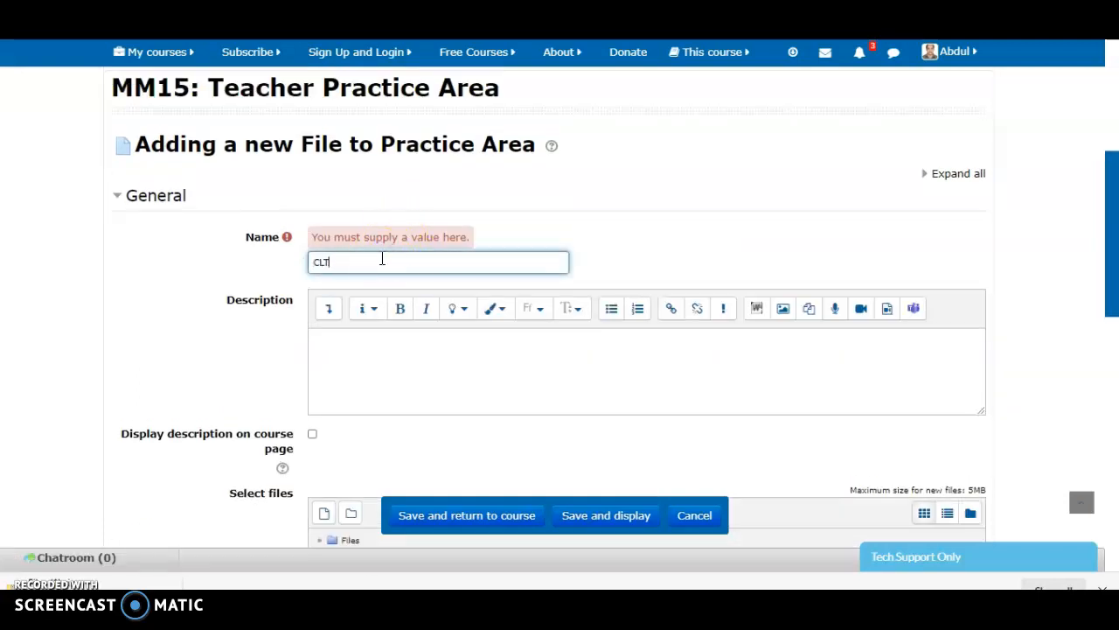
click(368, 353)
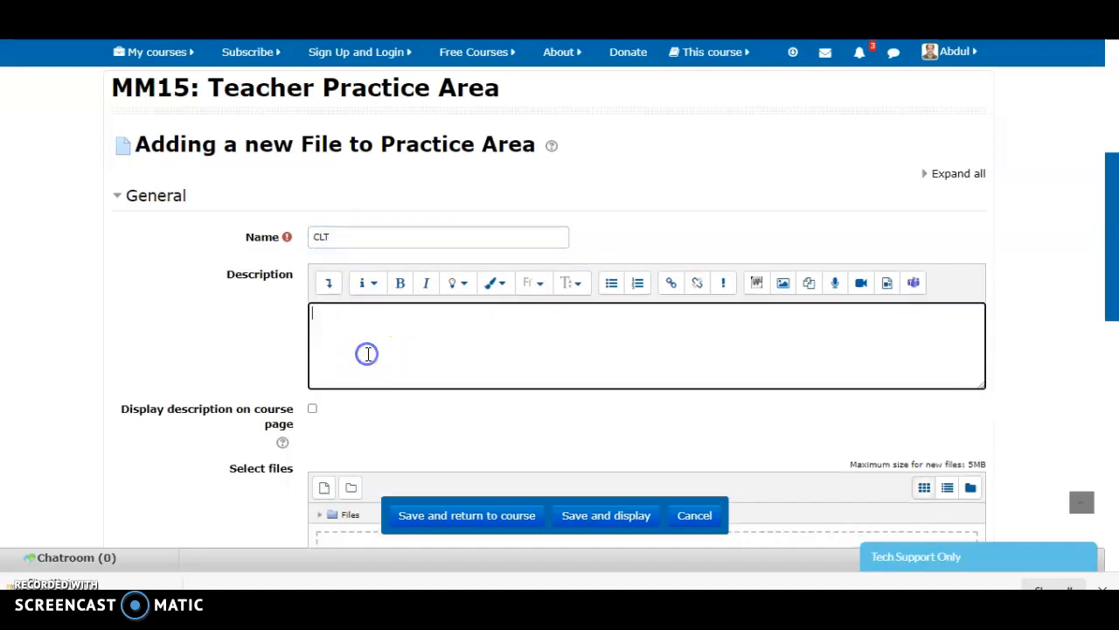
text(XXXXXXXXXXXXXXXXXXXXXXXXXXXXXXXXXX)
click(387, 417)
View the file picker's upload options for the new file resource without choosing a file, and cancel adding the resource
scroll(388, 420, down, 1)
scroll(388, 424, down, 1)
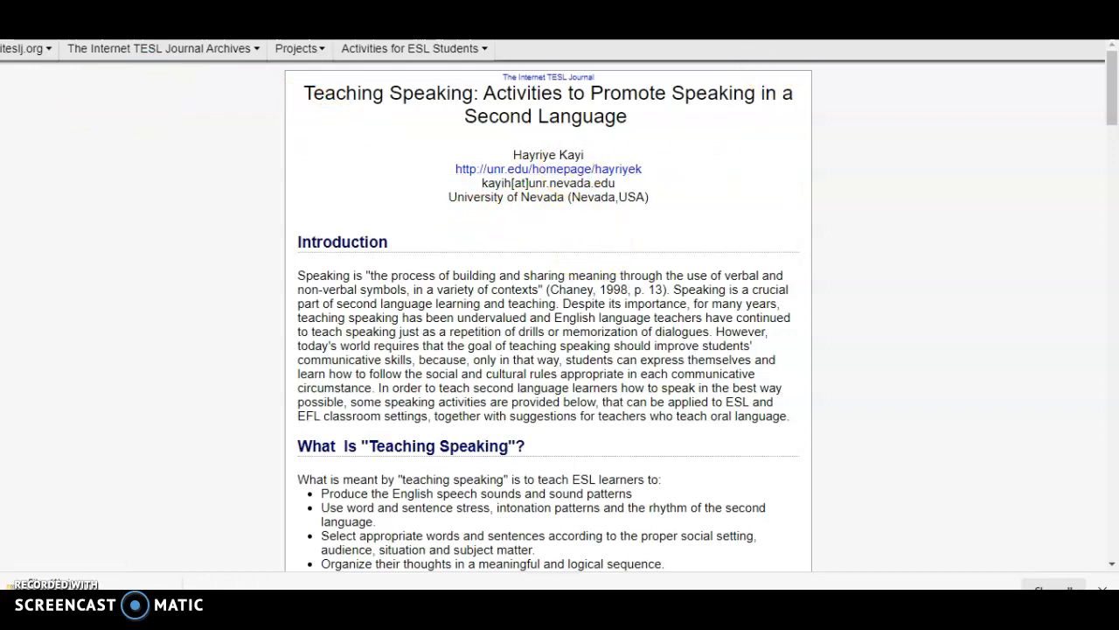
key(ctrl+Tab)
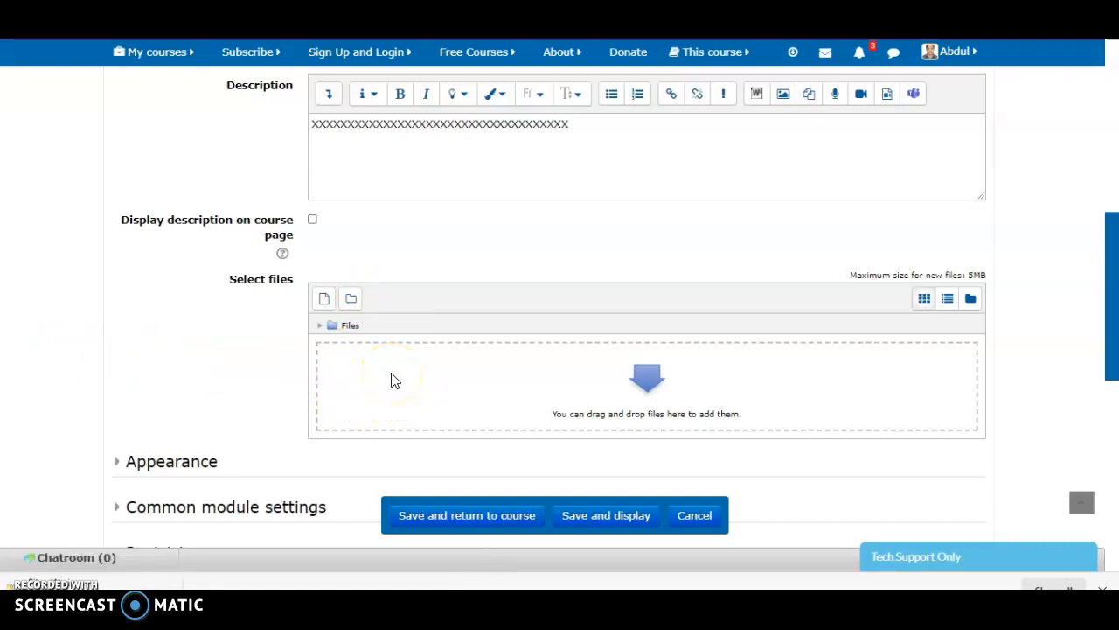
click(445, 380)
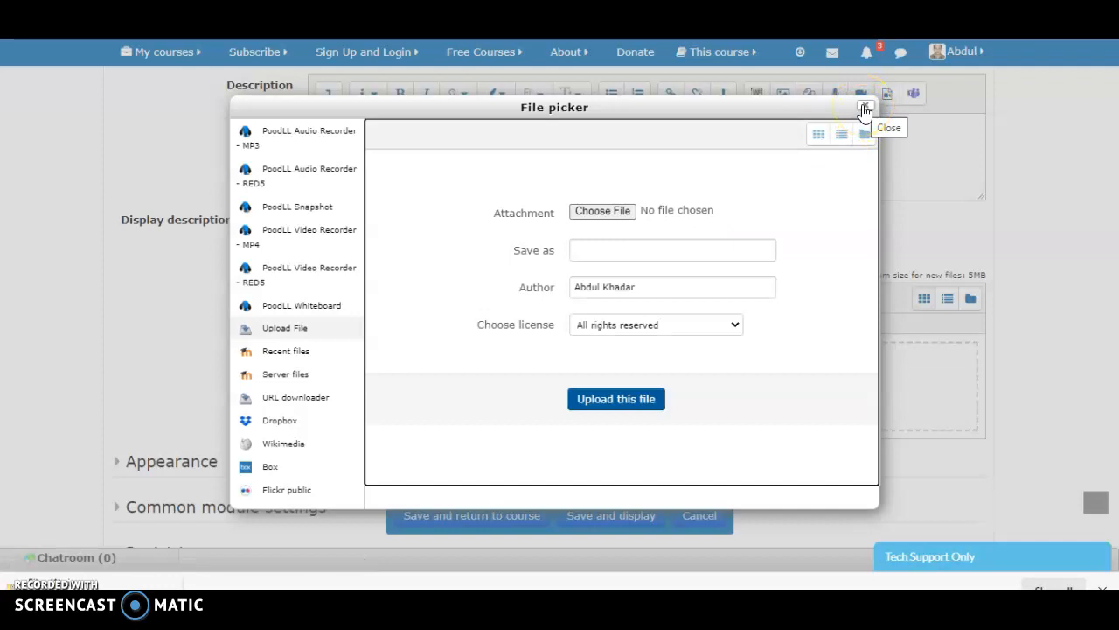
click(864, 110)
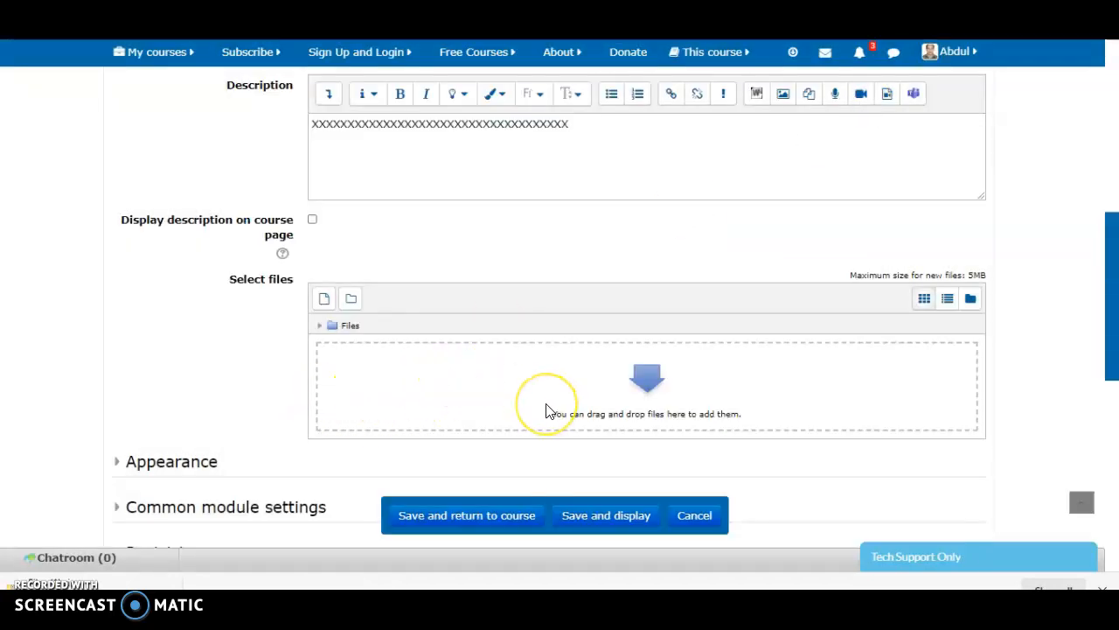
click(326, 303)
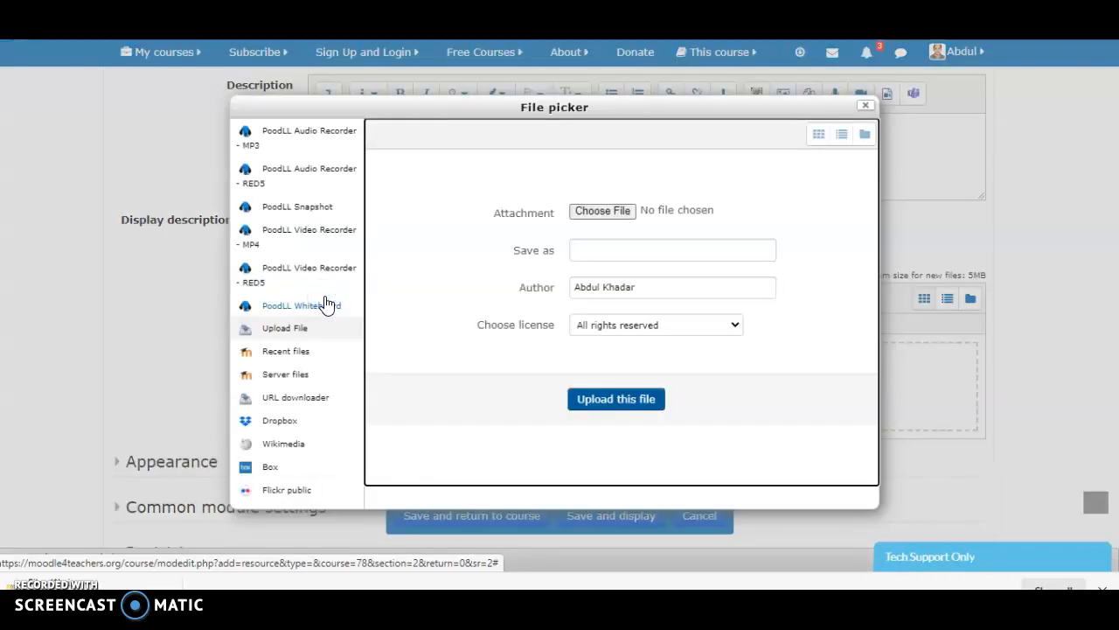
click(867, 109)
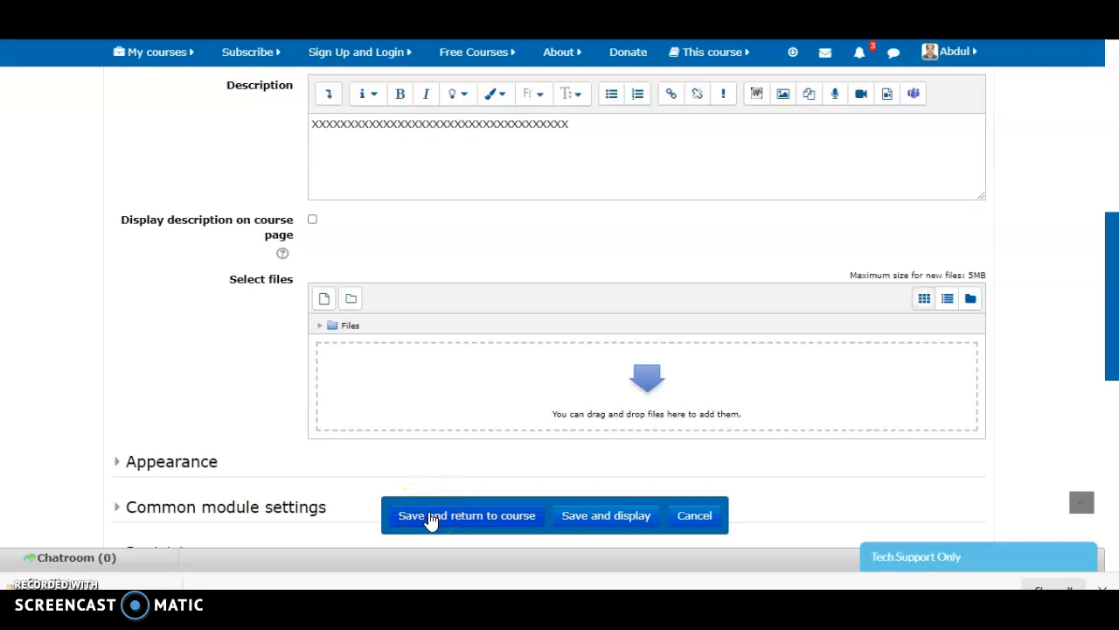
click(696, 518)
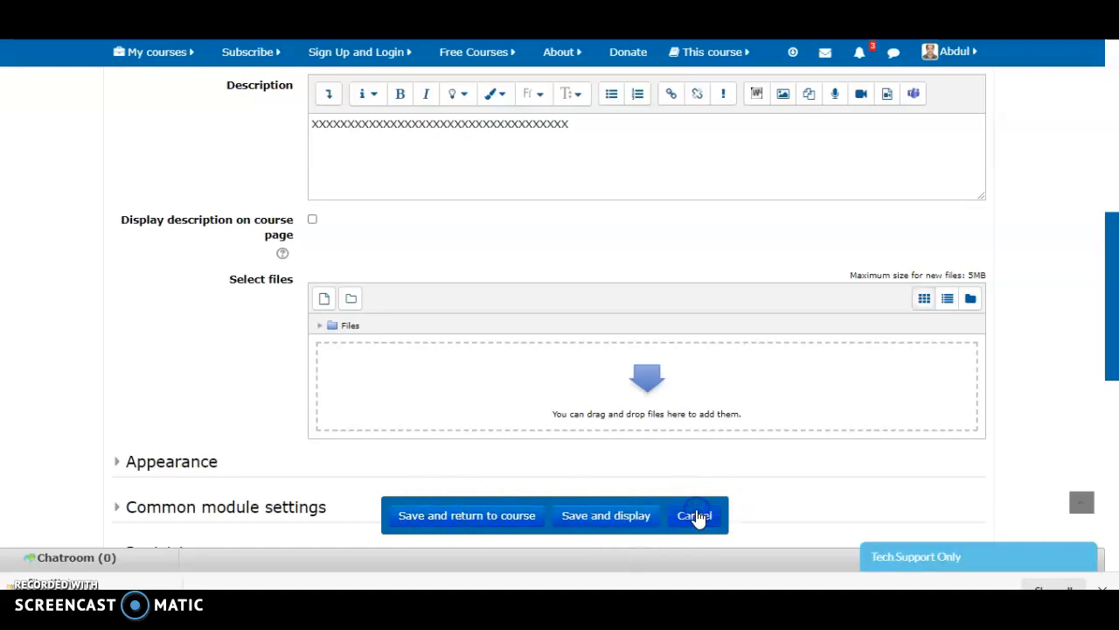
click(767, 374)
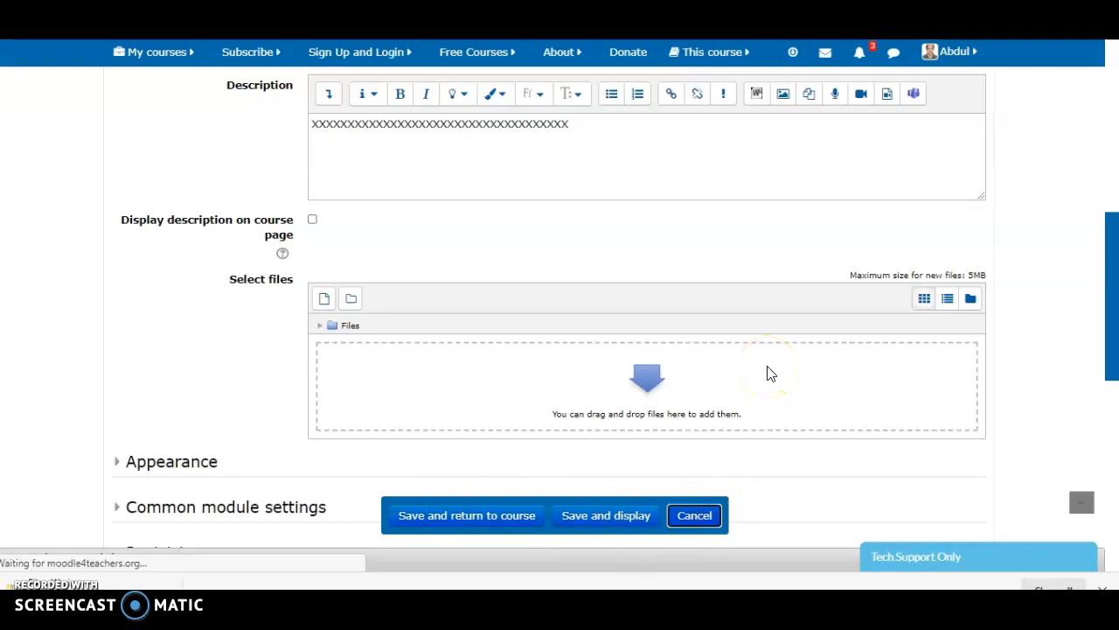
click(774, 348)
Start adding a Folder resource at the end of the Practice Area
scroll(774, 348, down, 2)
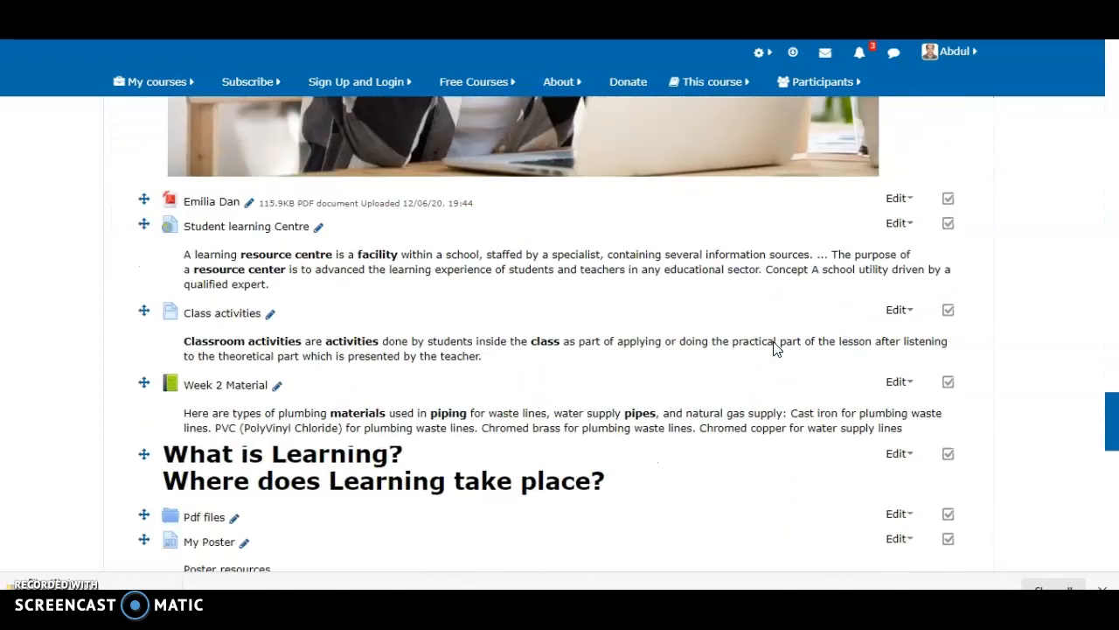
click(842, 337)
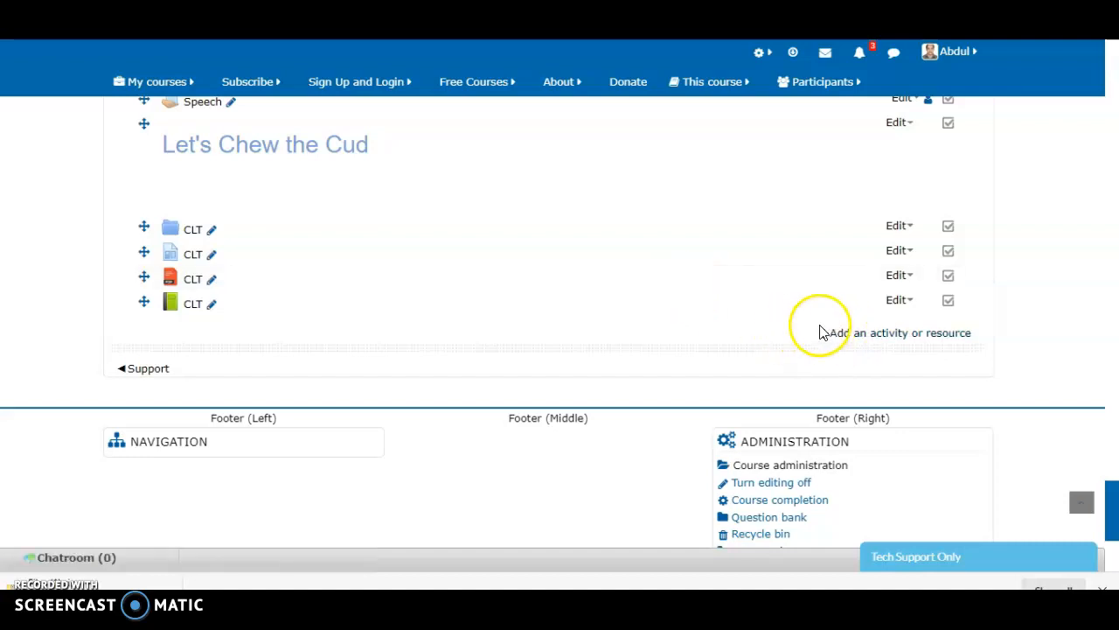
click(846, 336)
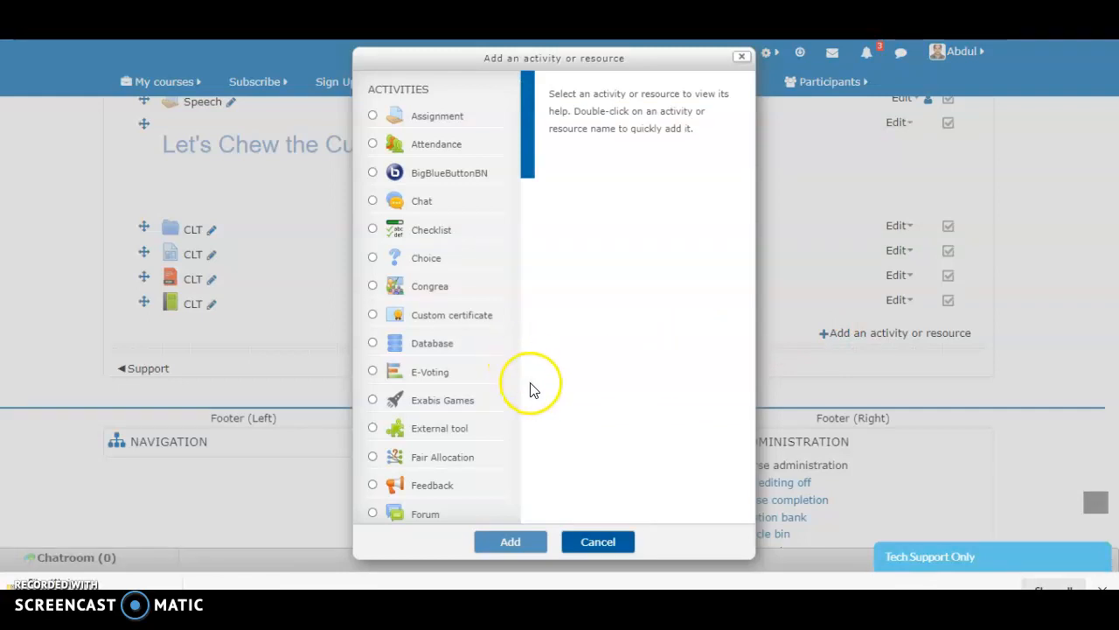
scroll(534, 390, down, 10)
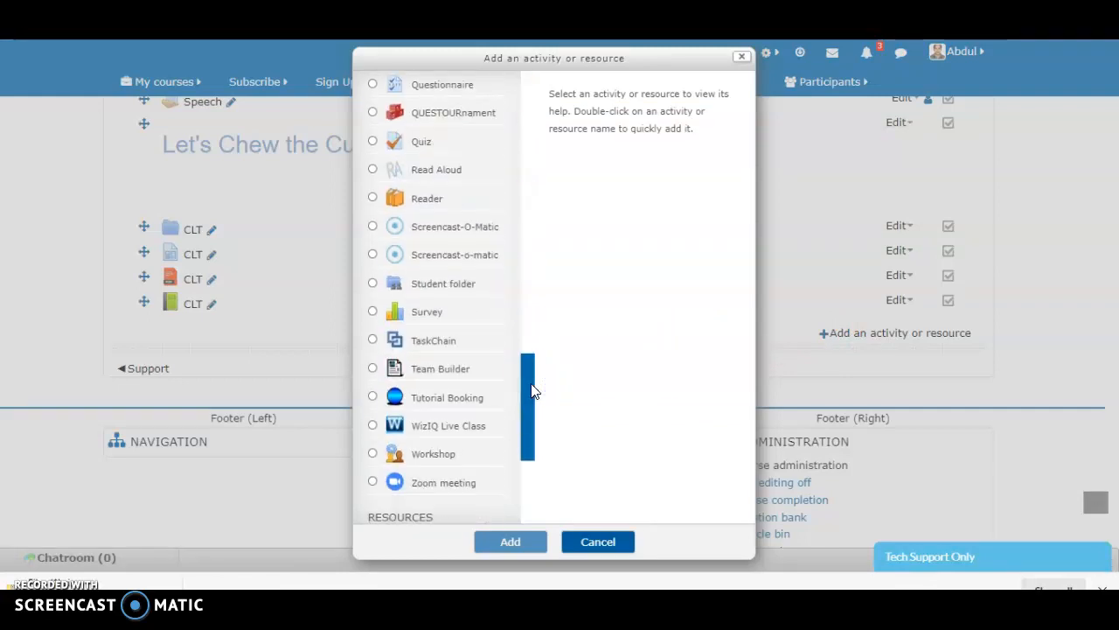
scroll(534, 391, down, 5)
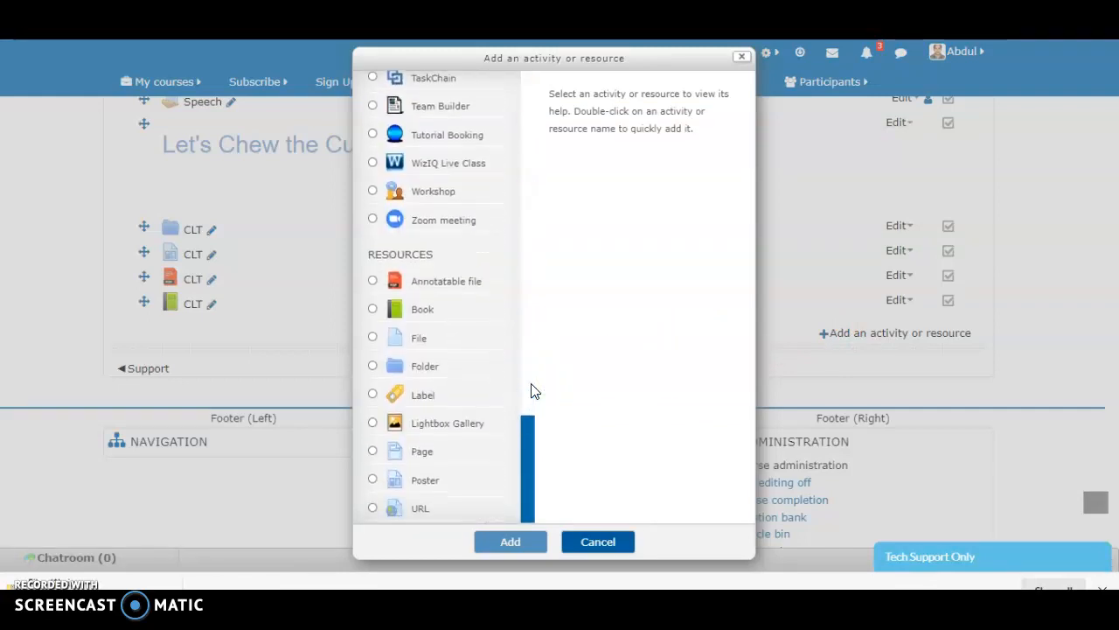
click(446, 367)
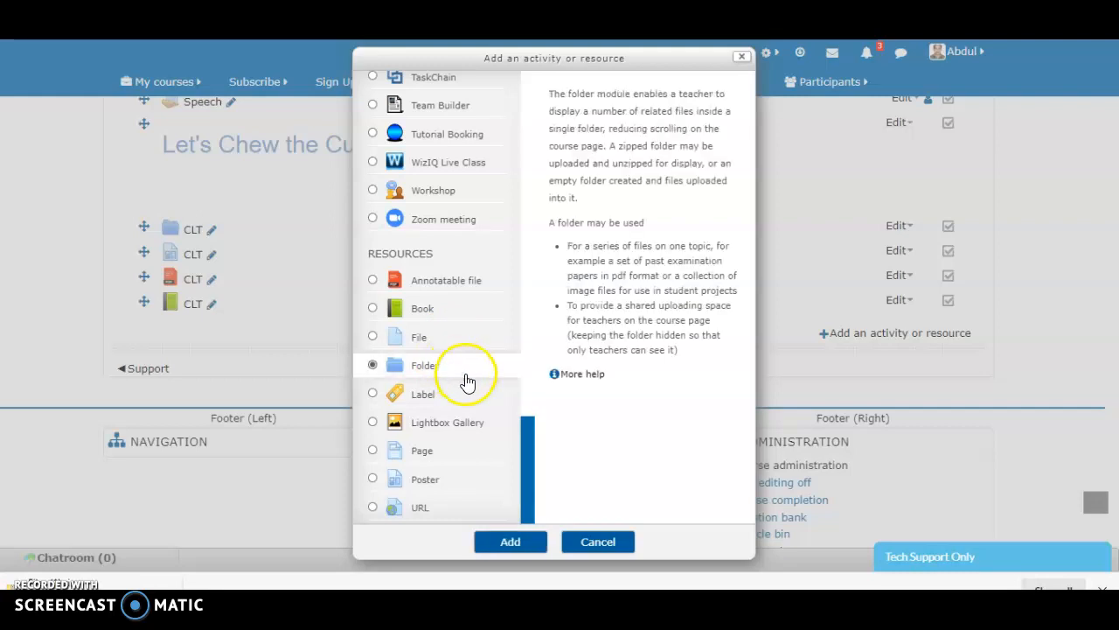
click(527, 540)
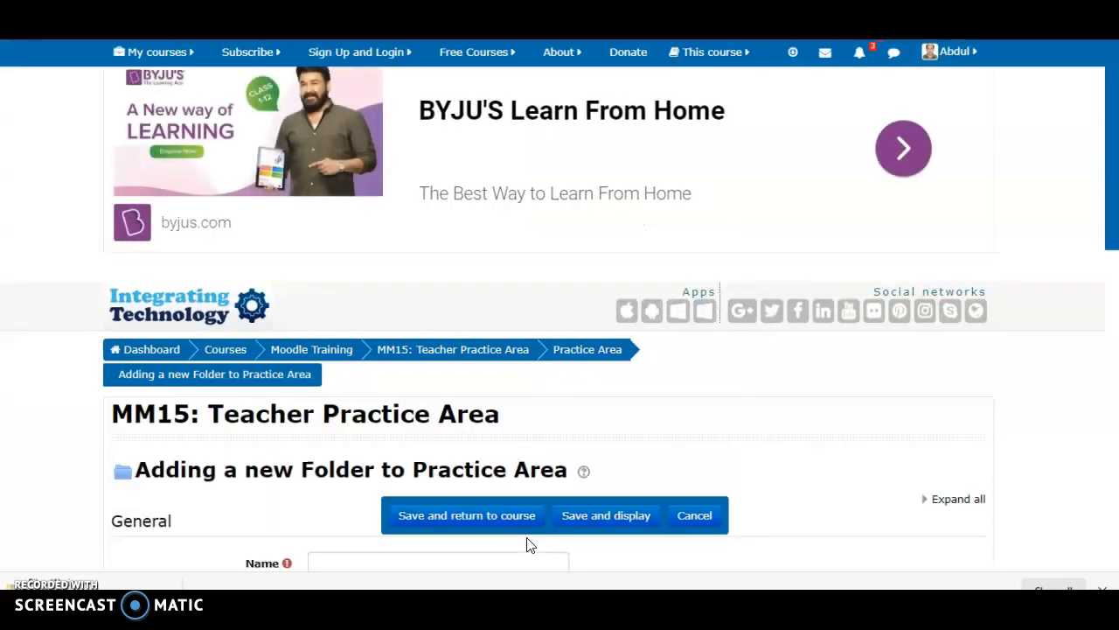
Name the new folder CLT and enter MM15 as its description
scroll(527, 544, down, 2)
click(383, 372)
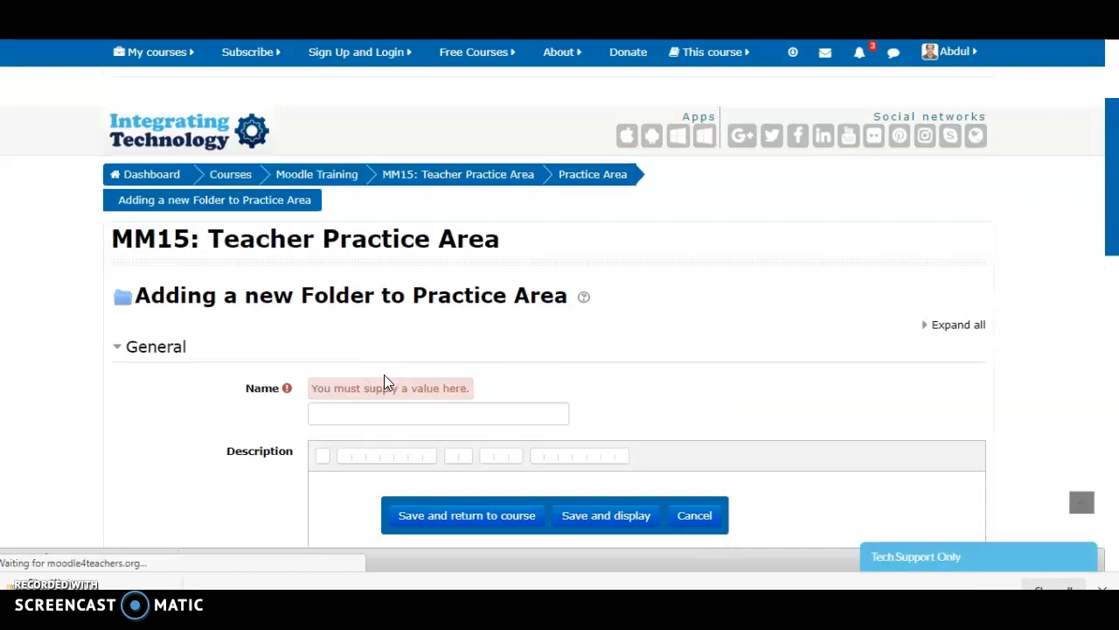
click(355, 418)
text(d)
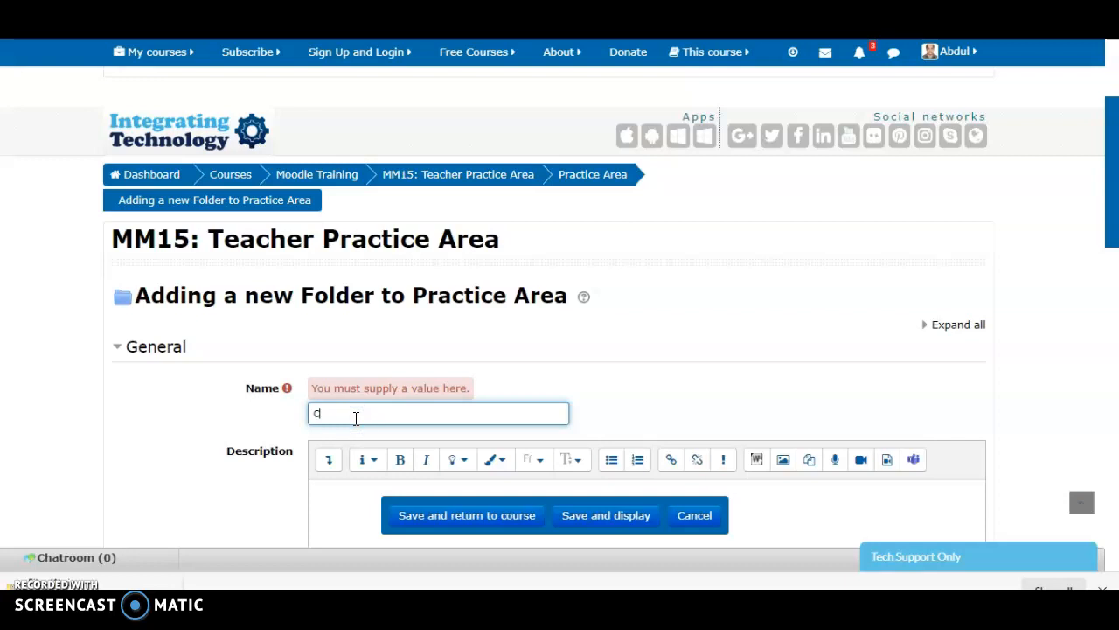
text(LT)
click(337, 497)
text(MM15)
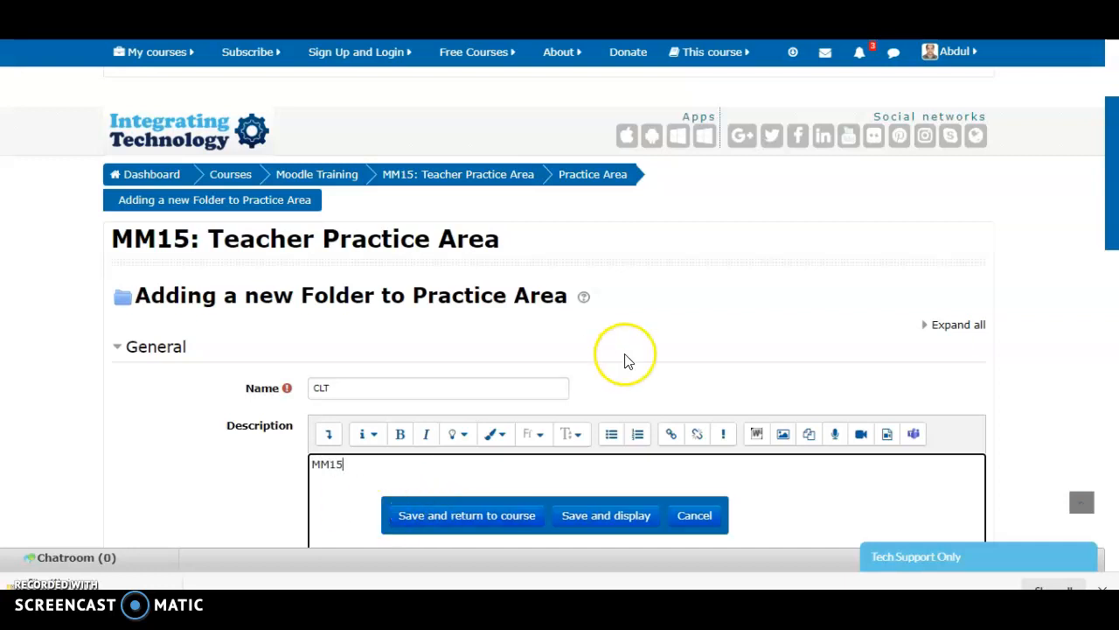
Review the new folder's form from the description down to the Files area of its Content section
scroll(626, 359, down, 2)
scroll(624, 362, up, 1)
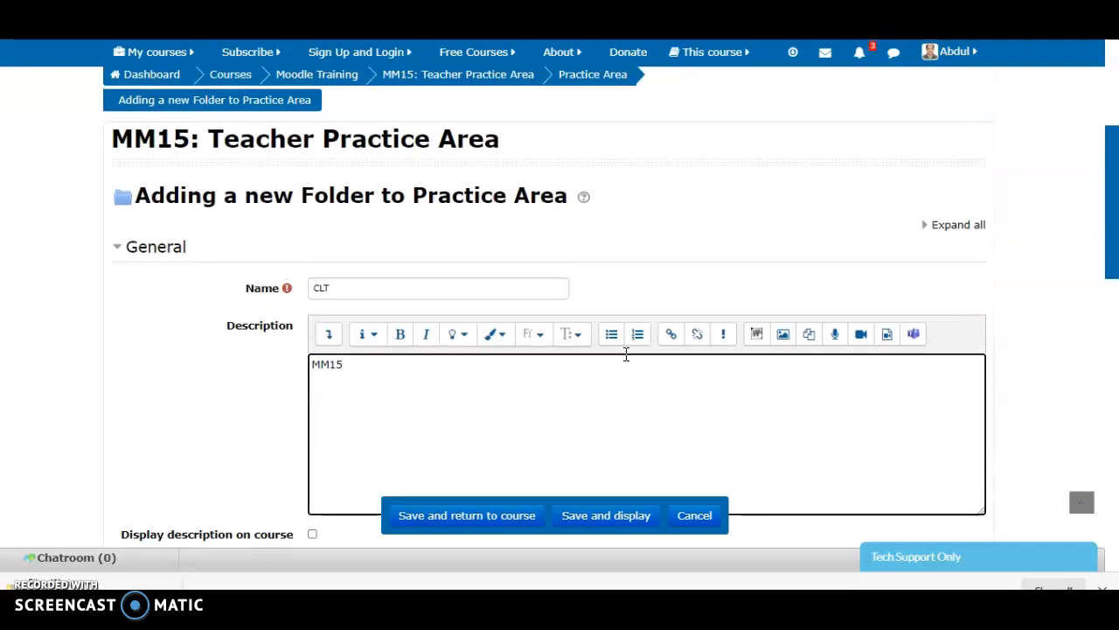
scroll(626, 355, down, 1)
scroll(626, 354, down, 1)
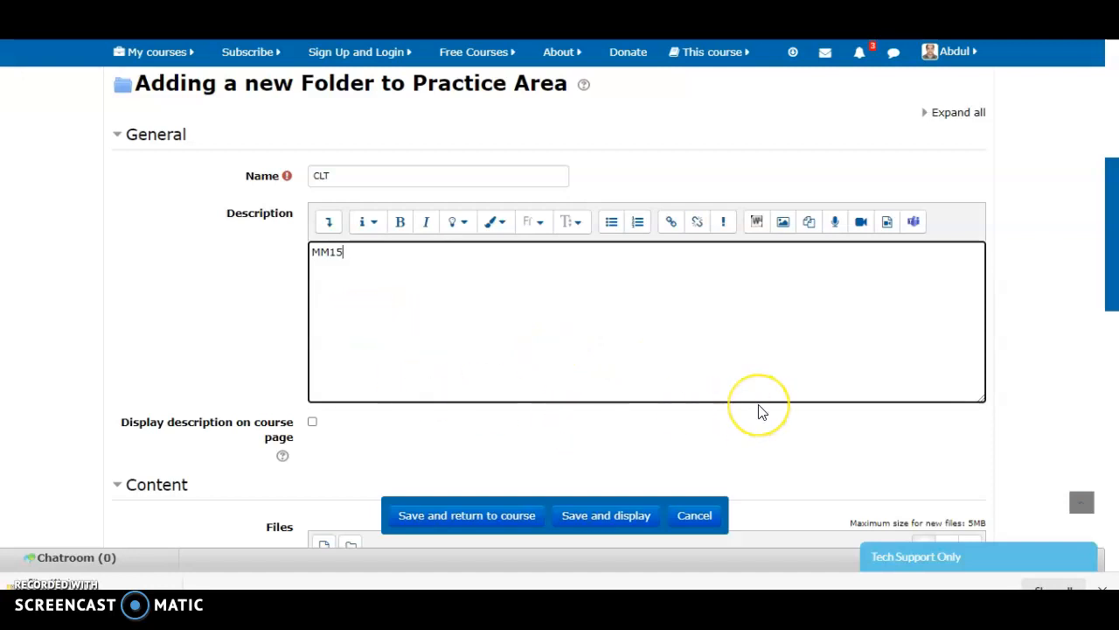
scroll(760, 410, down, 1)
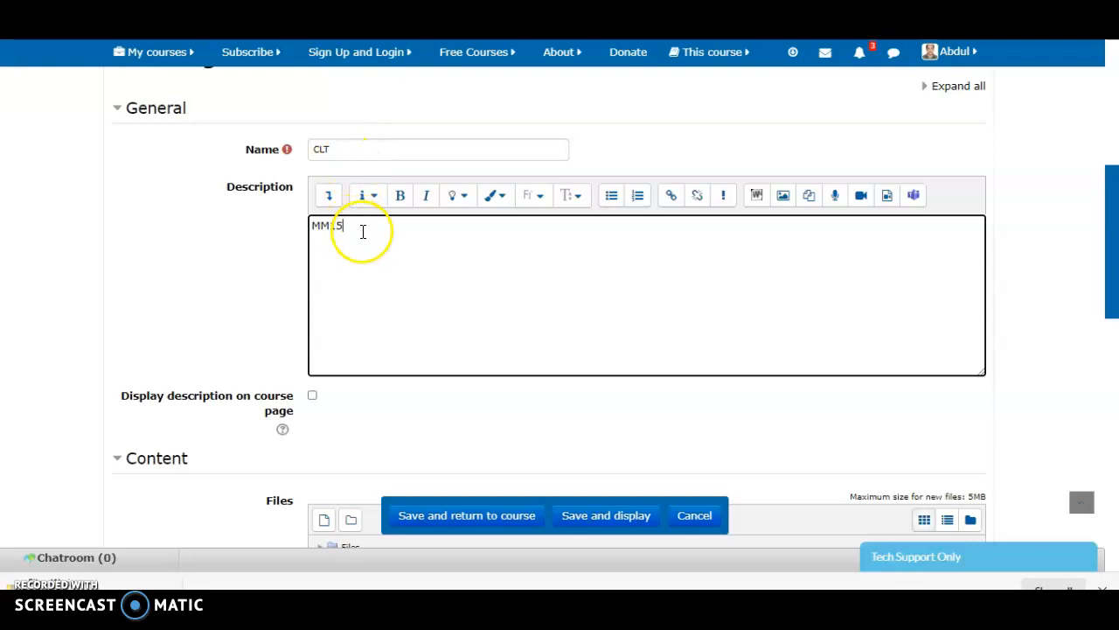
scroll(372, 274, down, 4)
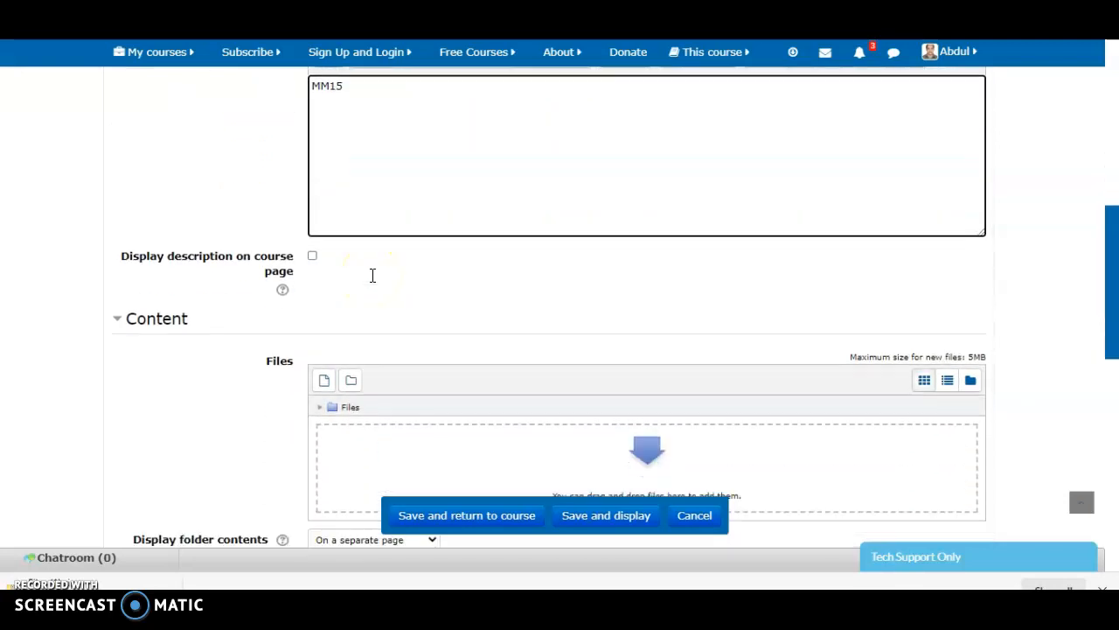